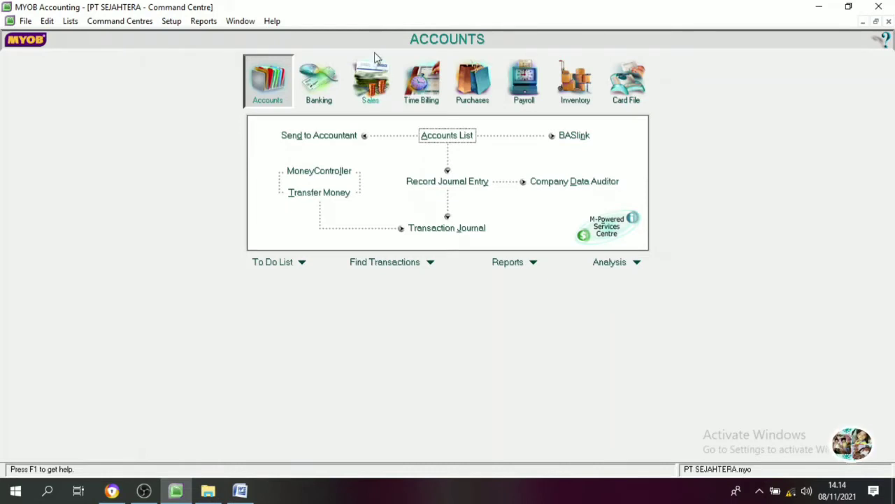
Review the Accounts List by account category, from Asset and Liability through Other Expense.
click(447, 136)
click(71, 44)
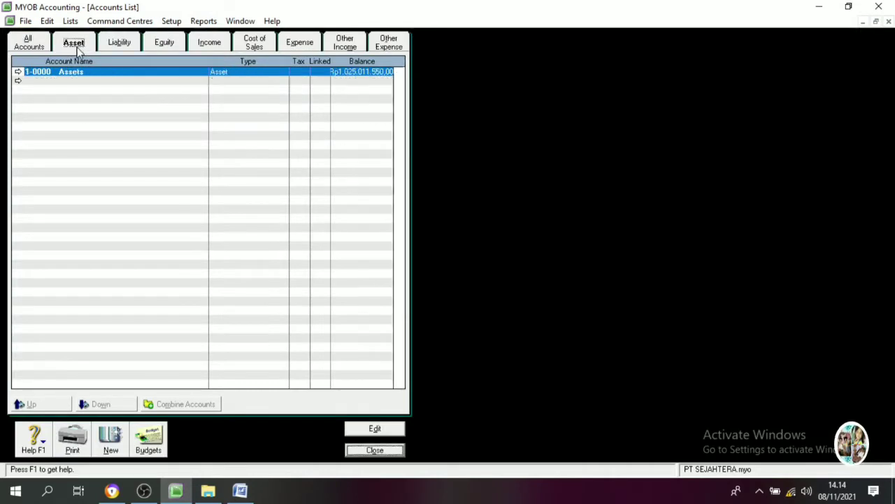
click(119, 44)
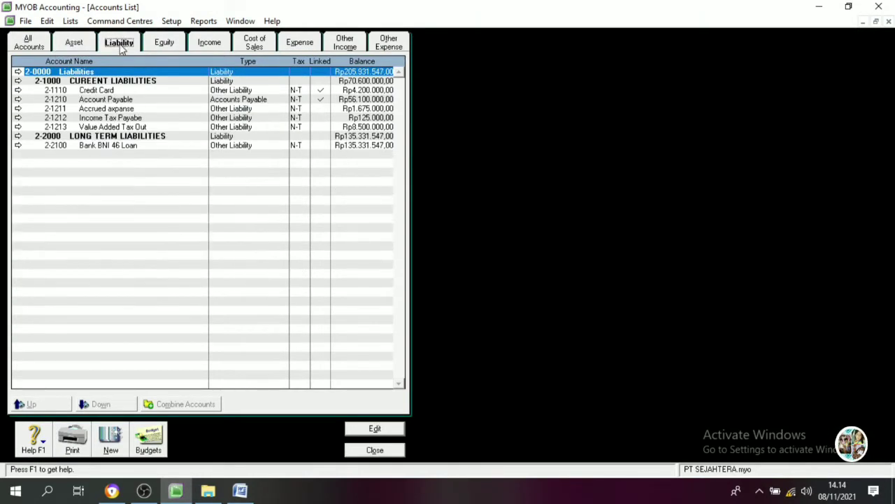
click(164, 44)
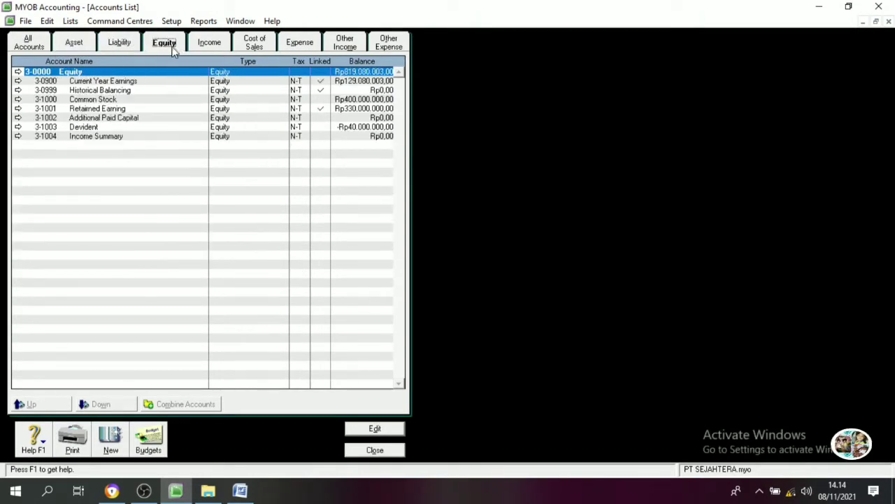
click(209, 44)
click(254, 44)
click(299, 44)
click(344, 43)
click(388, 43)
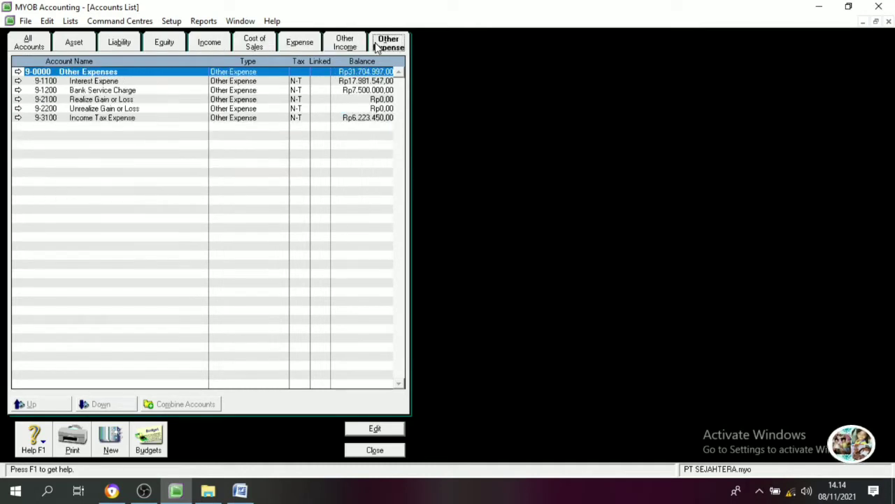
click(375, 450)
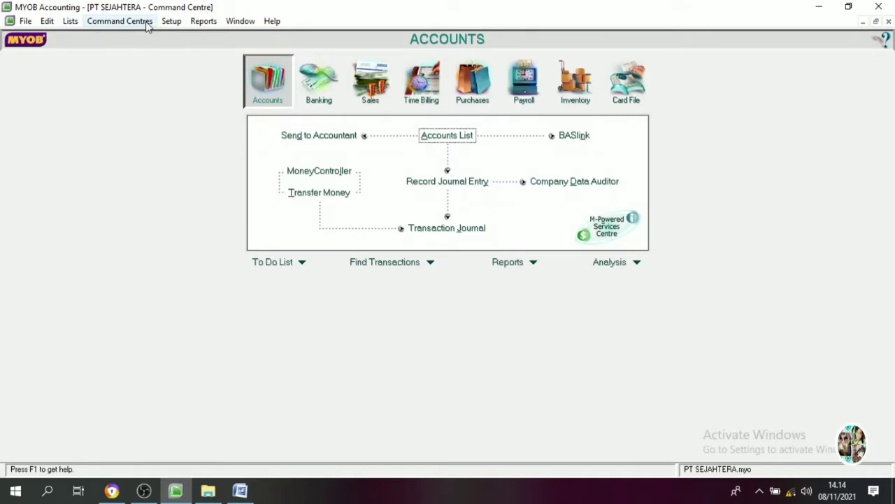
Review the account opening balances from the Asset accounts through the Other Expense accounts.
click(171, 22)
mouse_move(203, 50)
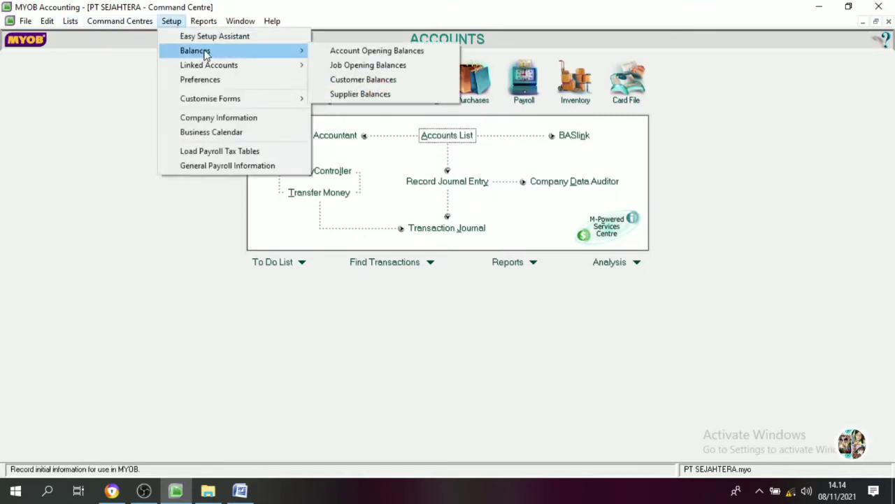
click(328, 50)
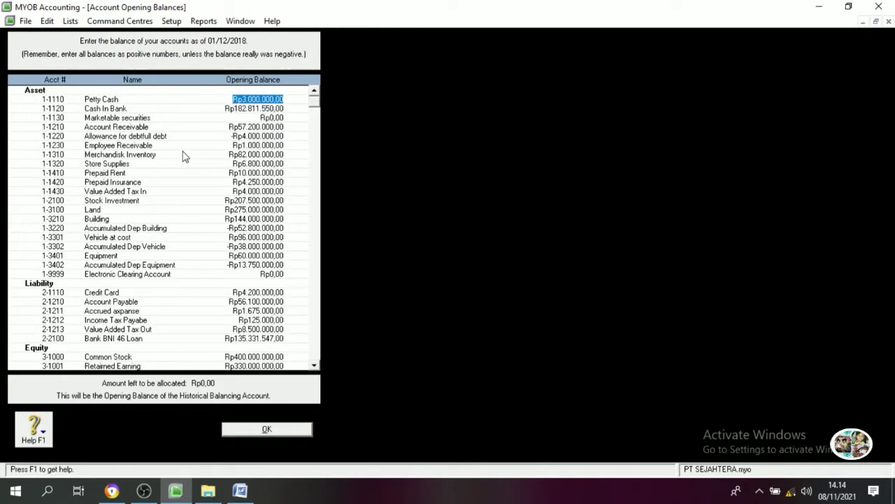
scroll(195, 182, down, 9)
scroll(200, 258, down, 4)
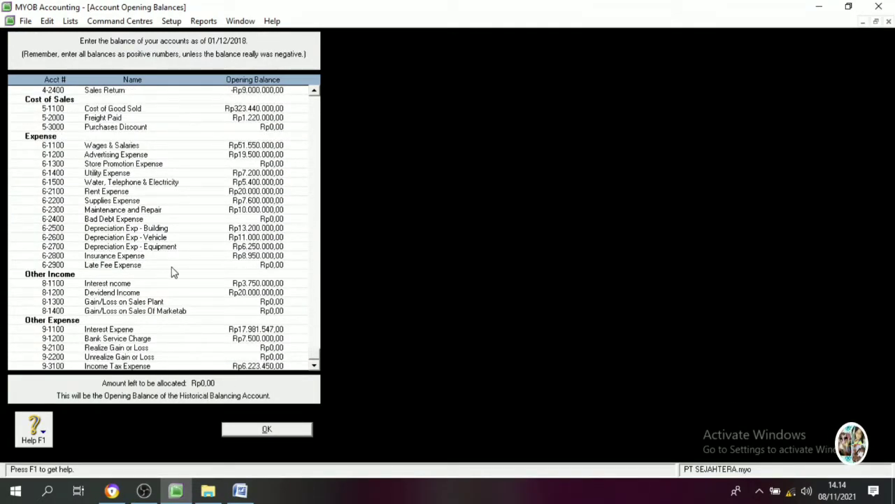
scroll(174, 272, up, 4)
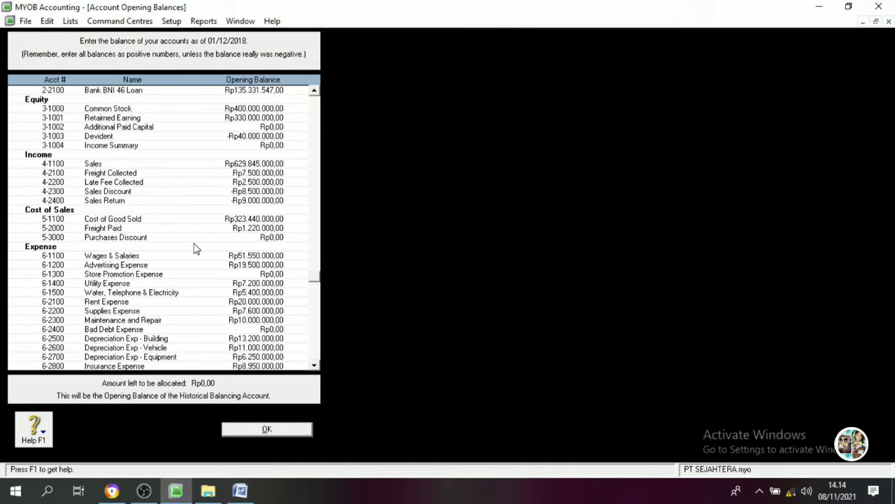
click(260, 429)
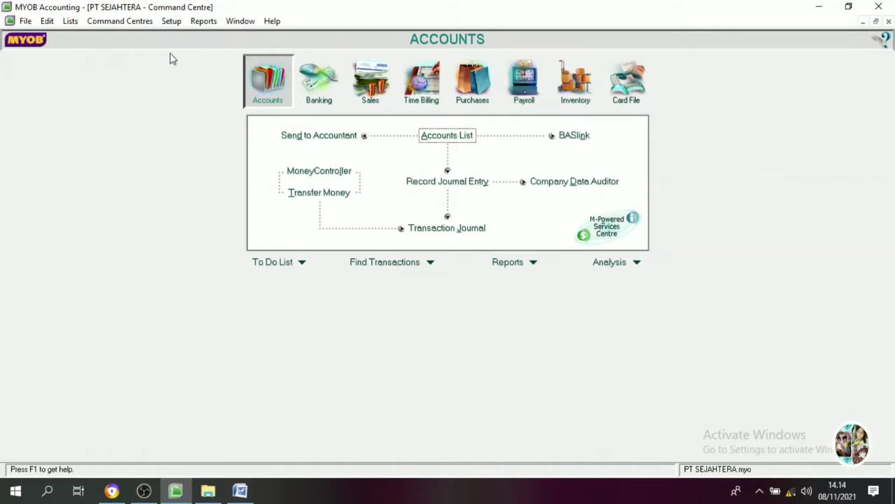
Open the Tax Code List and examine the N-T, GCA, GST, FRE and EXP codes.
click(71, 21)
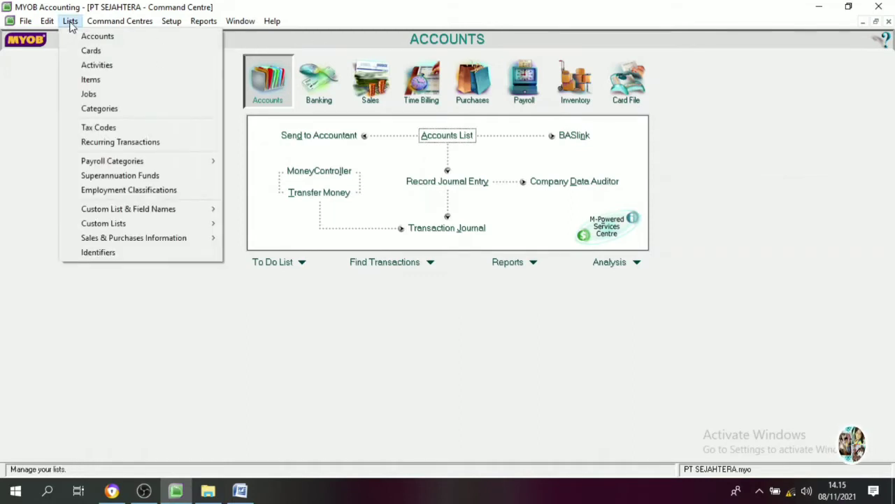
click(135, 134)
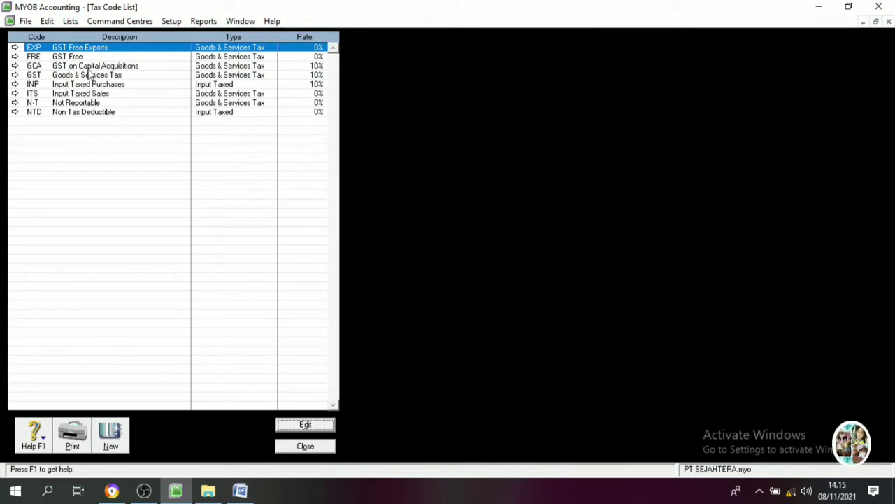
click(56, 103)
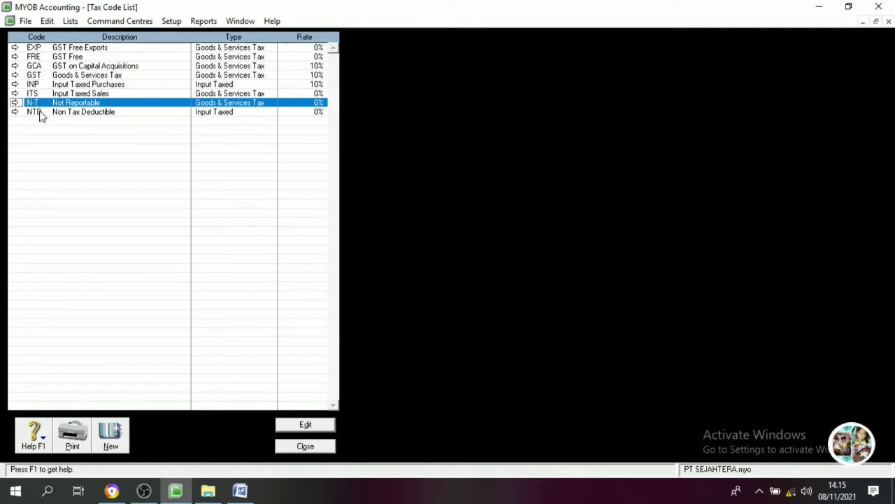
click(40, 66)
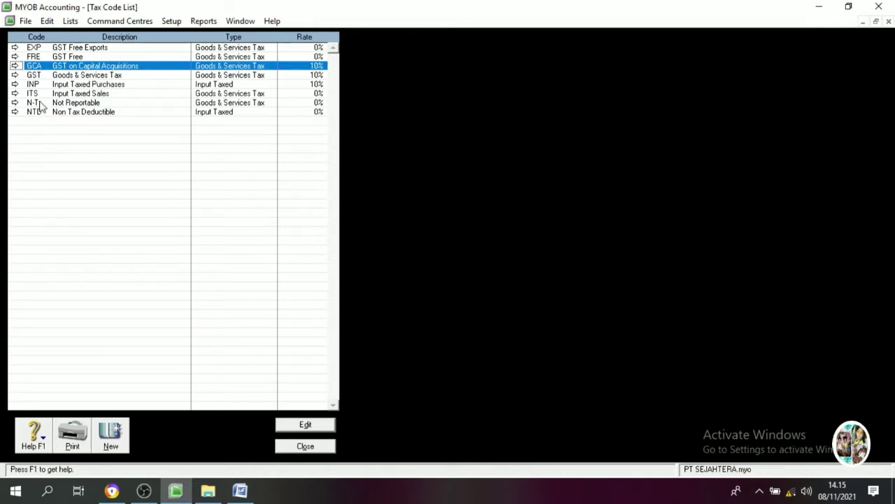
click(40, 103)
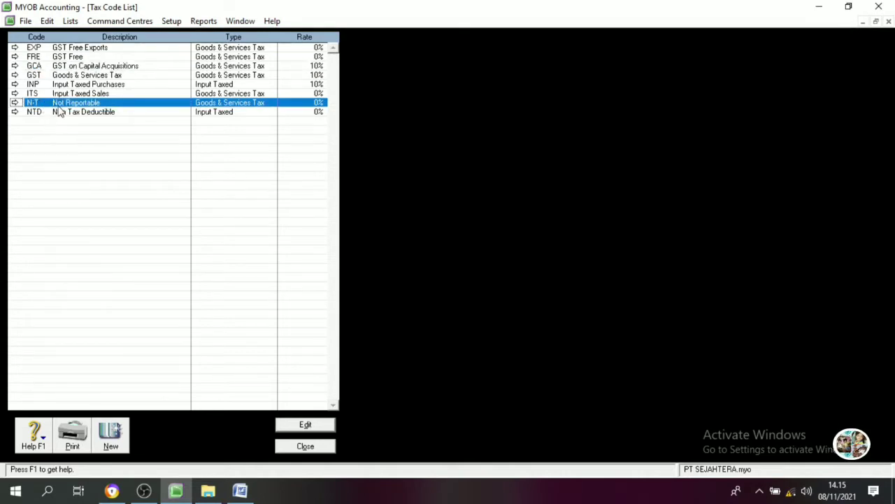
click(35, 75)
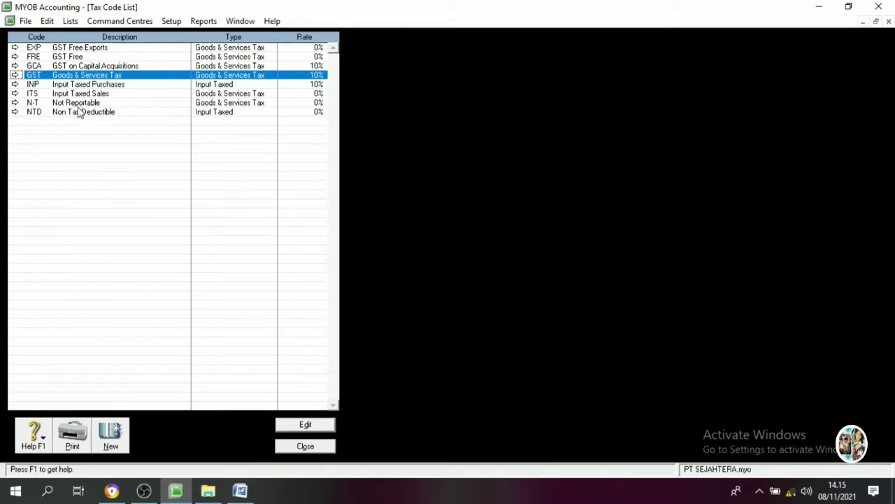
click(41, 57)
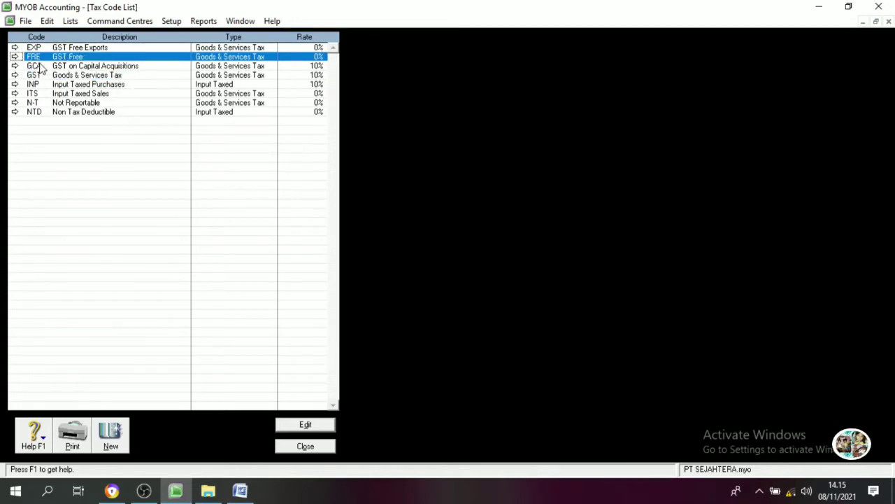
click(39, 48)
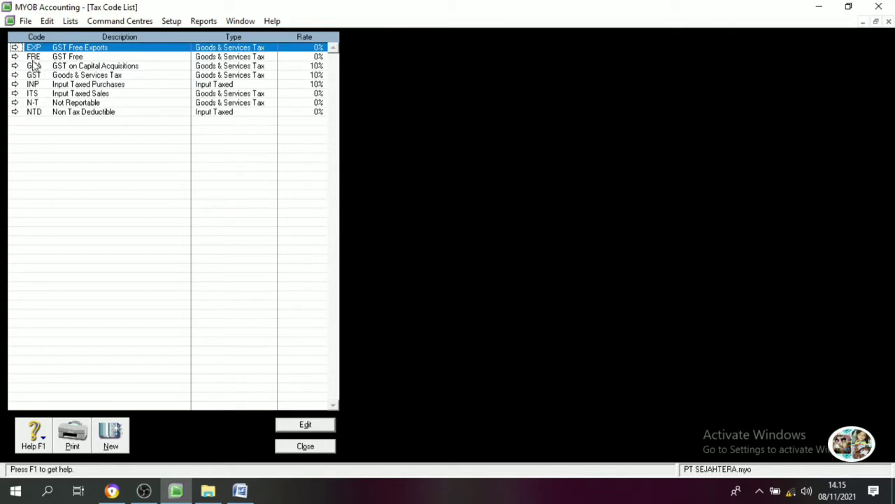
Delete the NTD (Non Tax Deductible) and ITS (Input Taxed Sales) tax codes.
click(22, 114)
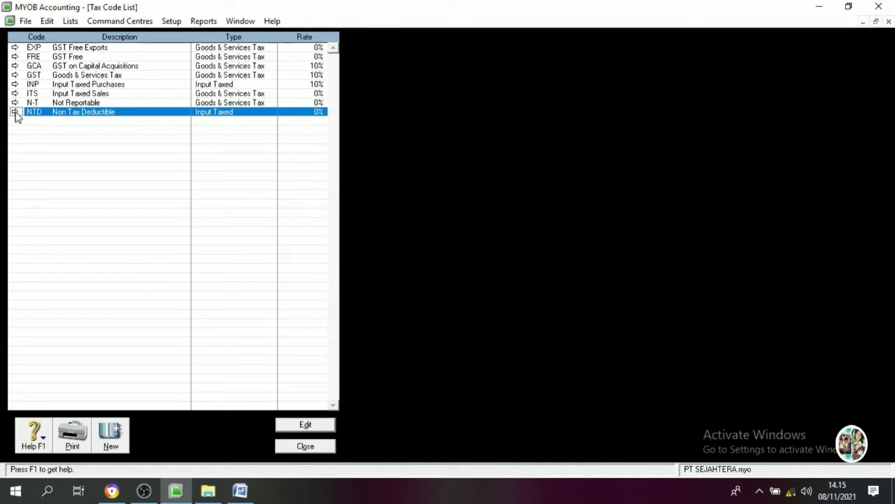
click(16, 115)
right_click(52, 97)
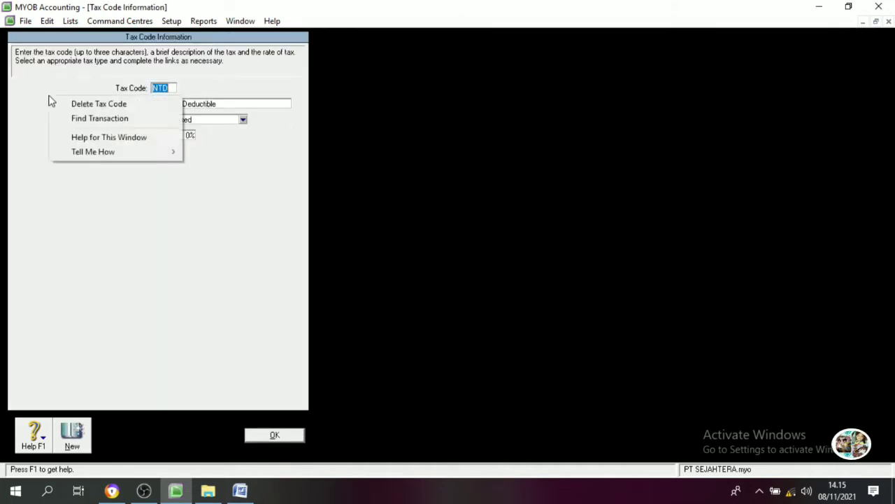
click(75, 105)
click(273, 435)
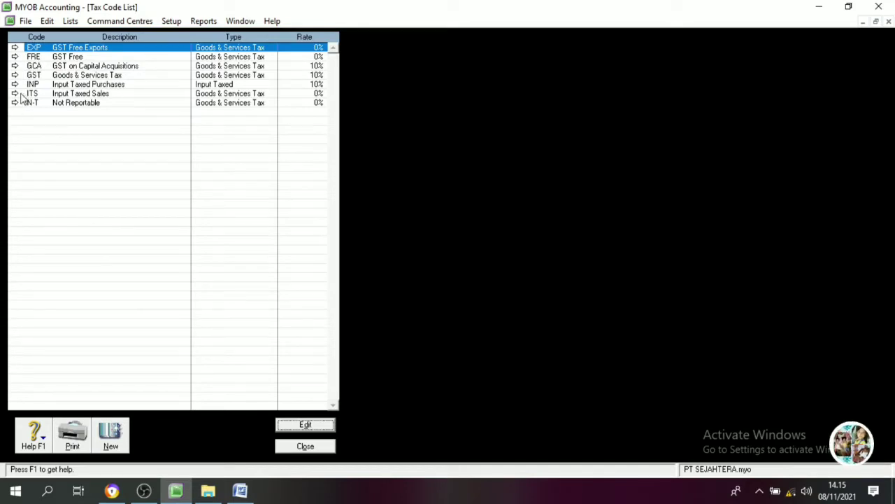
click(16, 94)
right_click(39, 105)
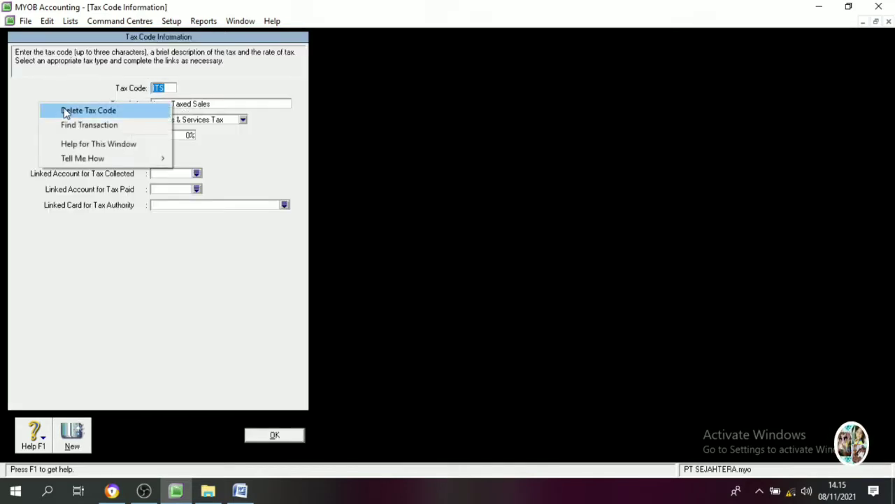
click(70, 111)
click(273, 434)
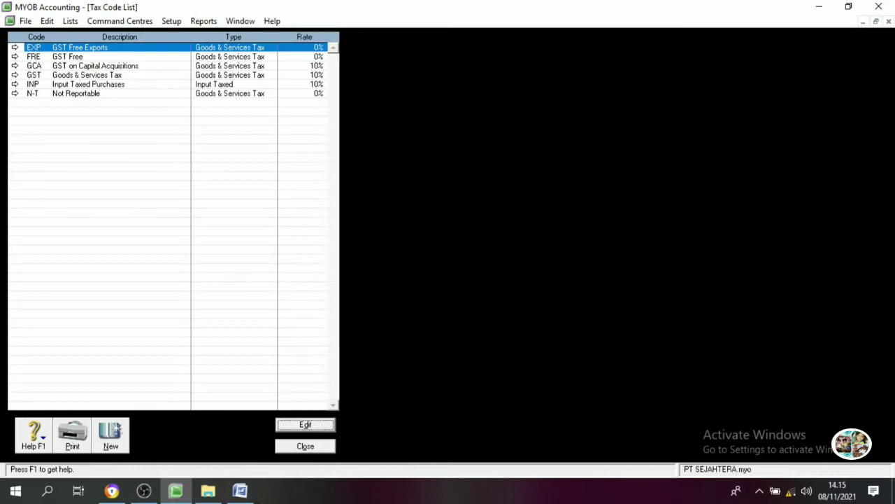
Delete the INP (Input Taxed Purchases) and GCA (GST on Capital Acquisitions) tax codes.
double_click(36, 86)
right_click(39, 89)
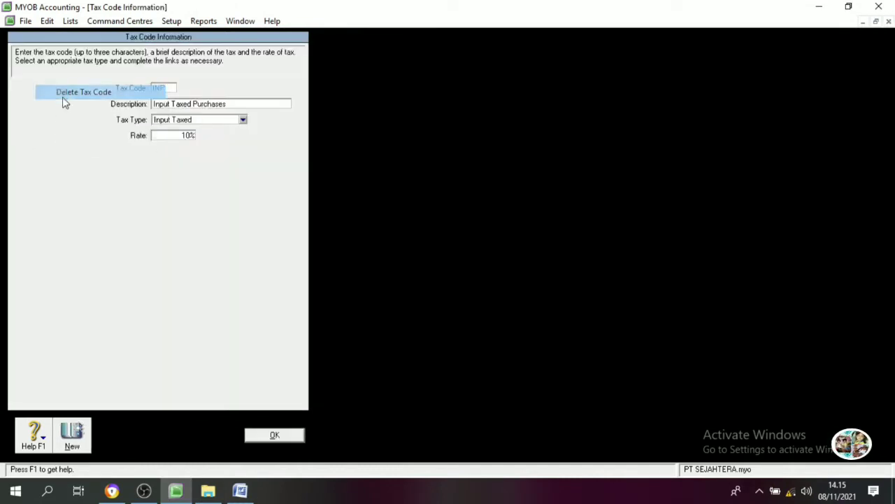
click(62, 93)
click(273, 434)
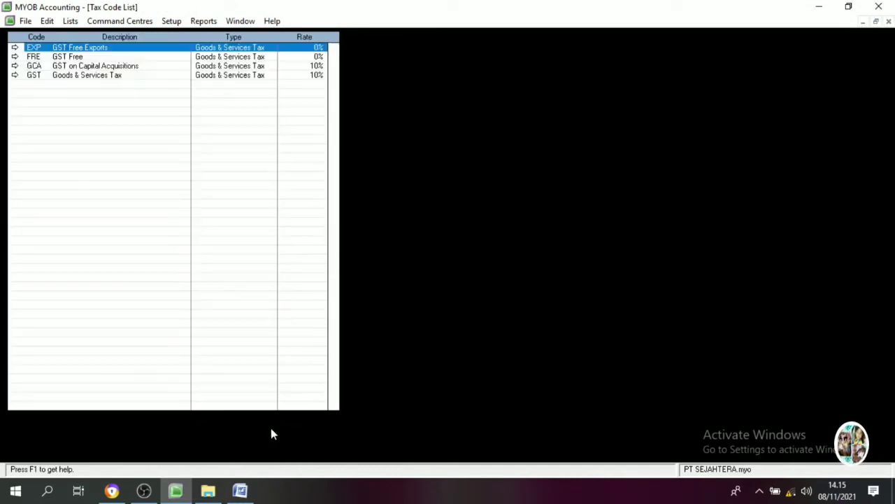
double_click(33, 68)
right_click(35, 87)
click(56, 98)
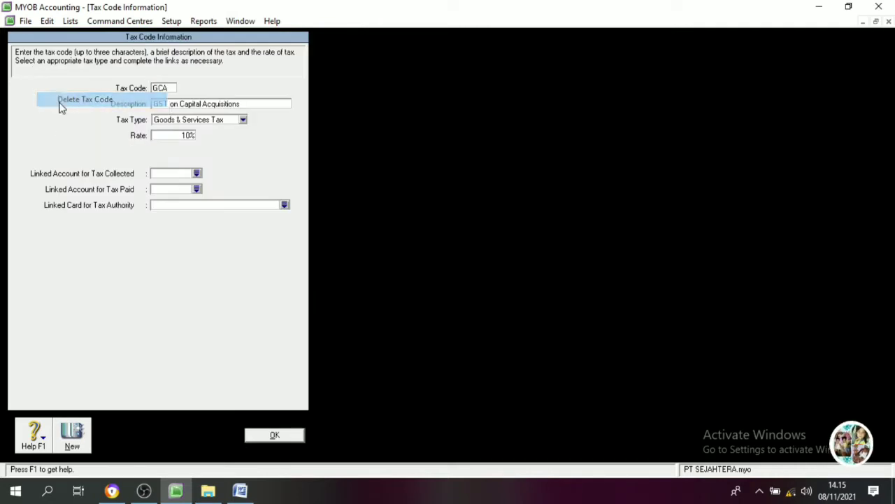
click(272, 436)
Delete the FRE (GST Free) and EXP (GST Free Exports) tax codes.
double_click(34, 56)
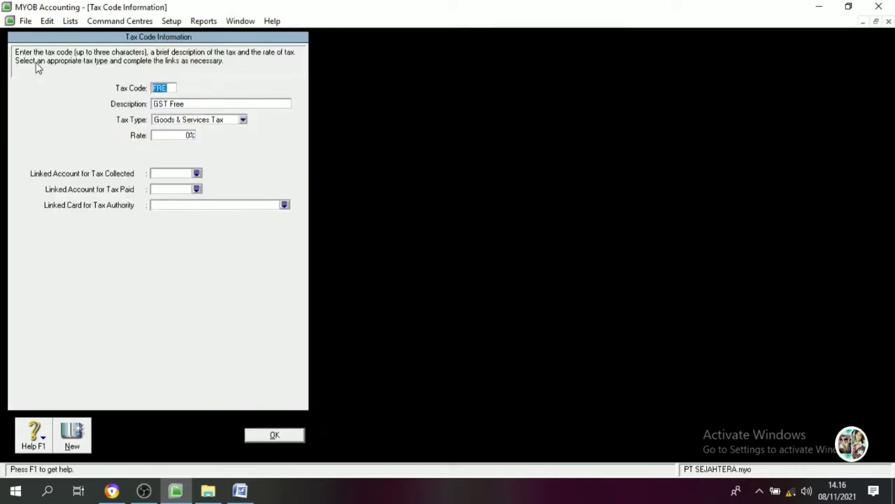
right_click(38, 65)
click(60, 72)
click(269, 435)
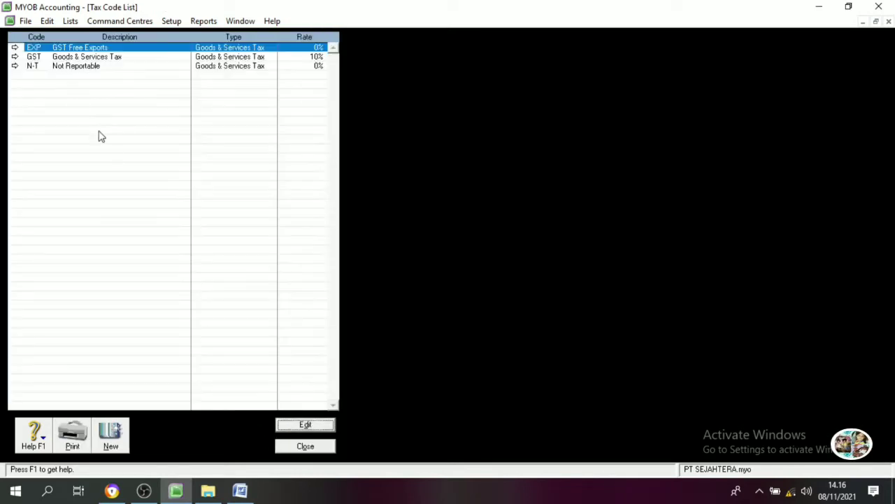
double_click(34, 51)
right_click(48, 84)
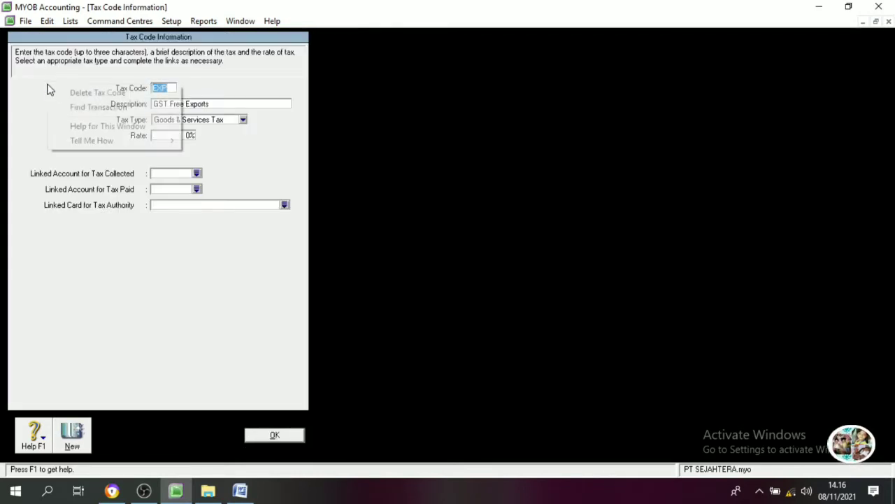
click(63, 93)
click(260, 438)
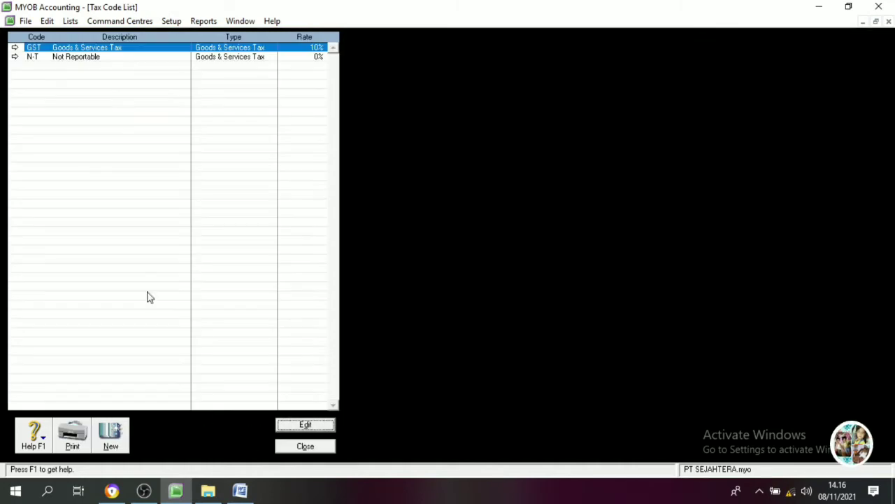
Check the N-T and GST tax codes against the company's accounting policies on purchases in the Word document.
click(54, 60)
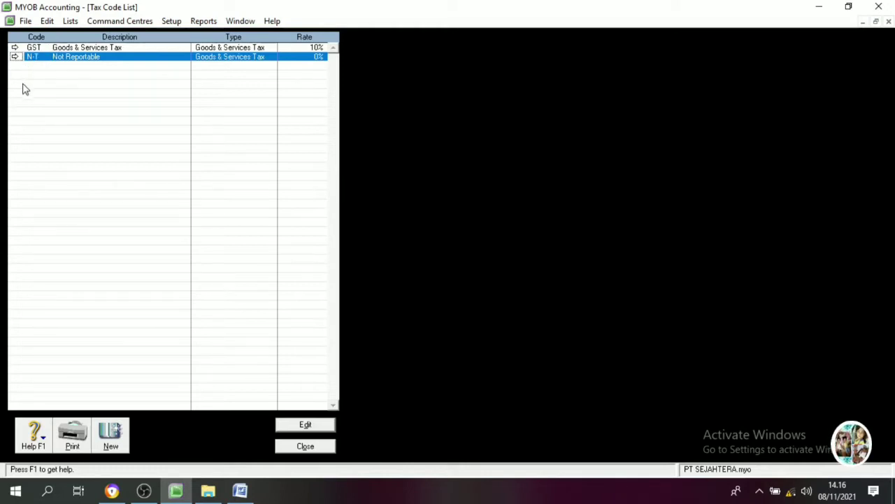
click(33, 49)
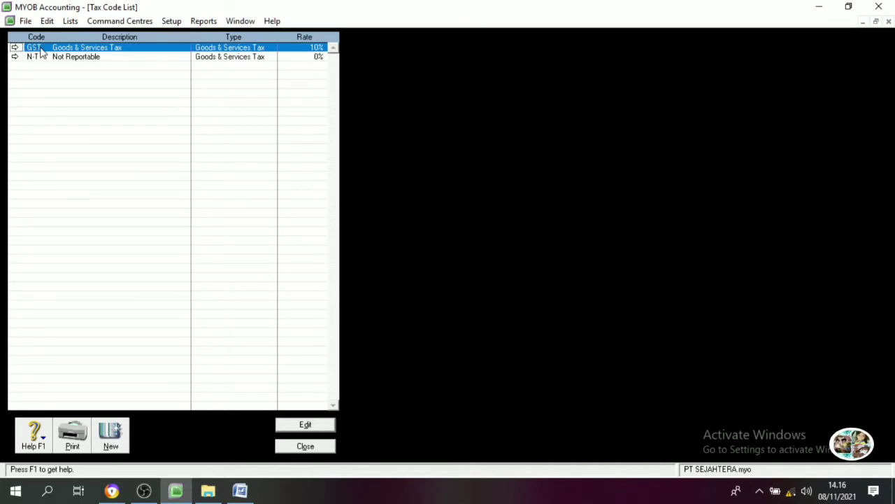
click(240, 490)
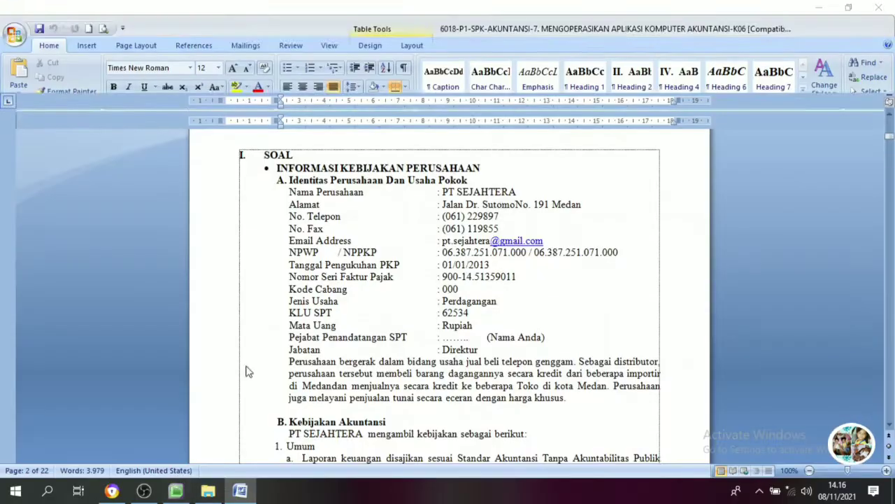
scroll(487, 266, down, 5)
scroll(487, 266, down, 3)
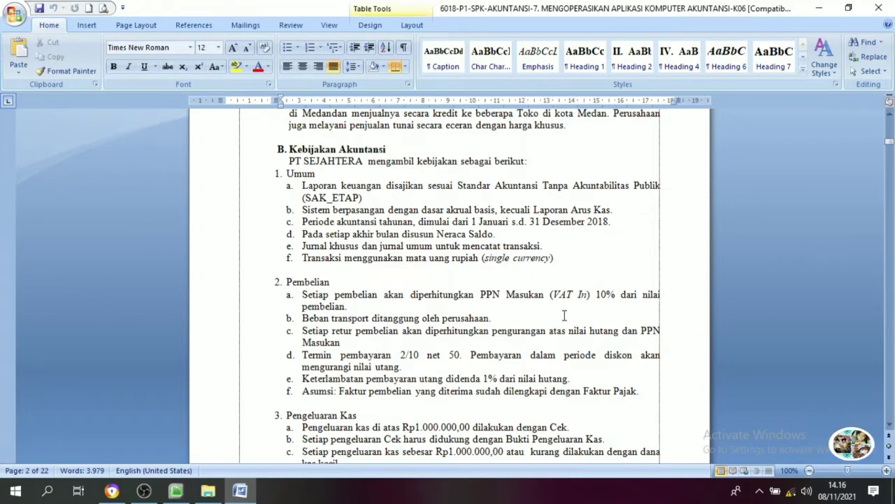
scroll(498, 315, down, 6)
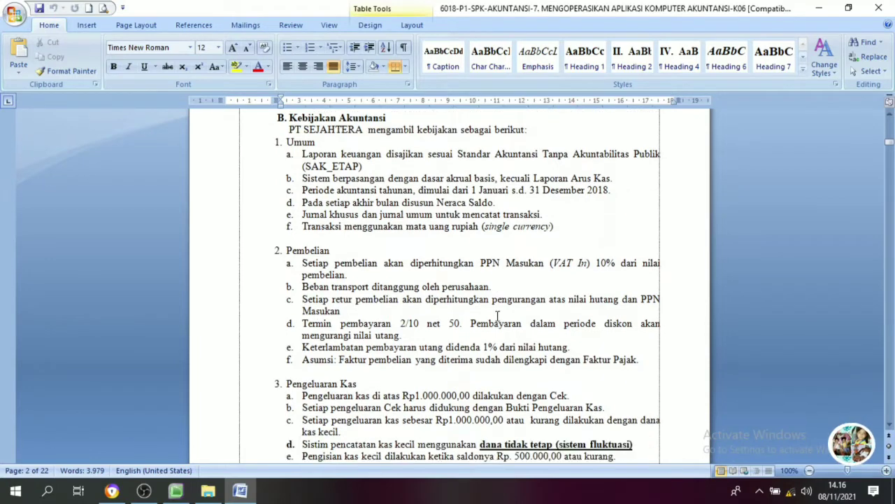
Check the VAT policy for sales and purchases in the Word document and switch back to MYOB Accounting.
scroll(519, 348, down, 4)
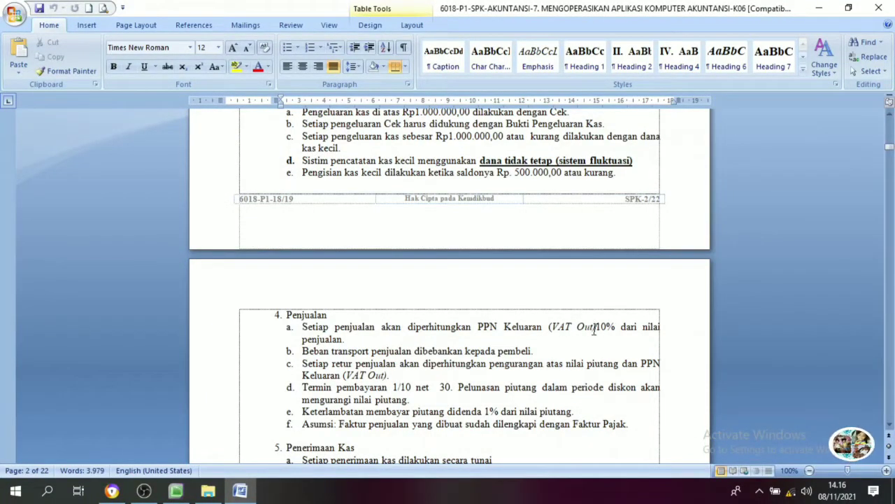
scroll(518, 329, up, 8)
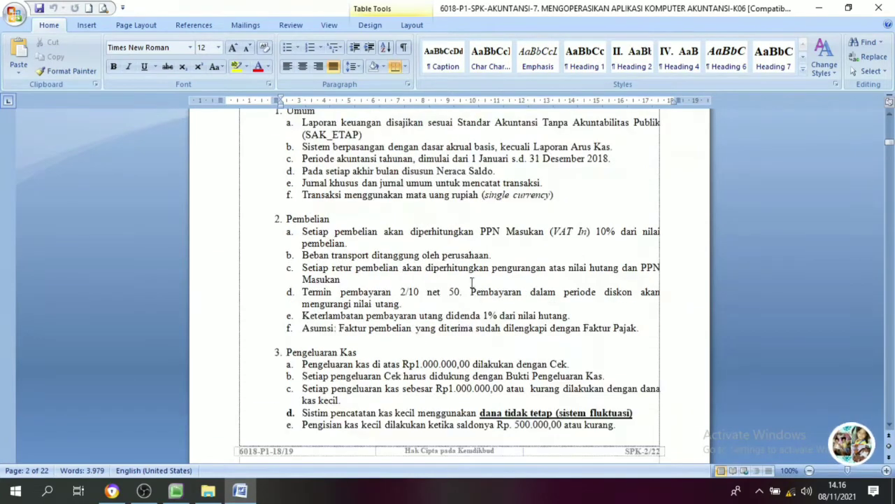
click(175, 491)
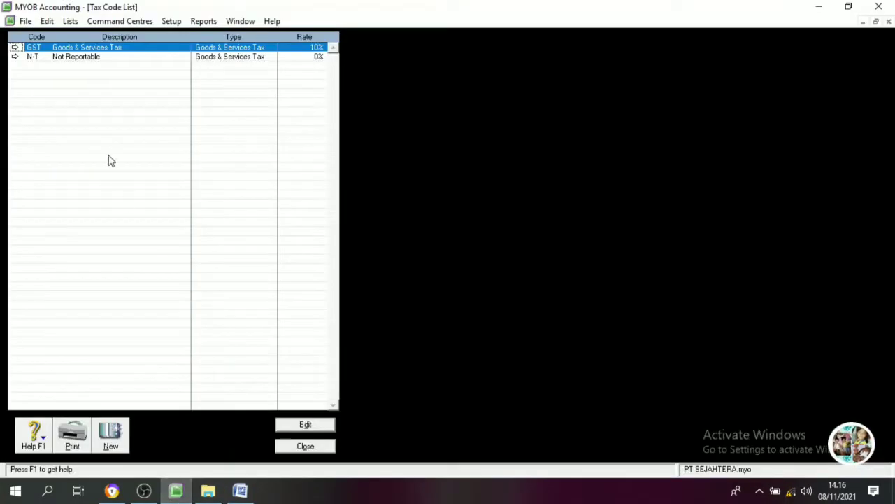
Change the GST tax code to PPN with the description Pajak Pertambahan Nilai.
click(16, 48)
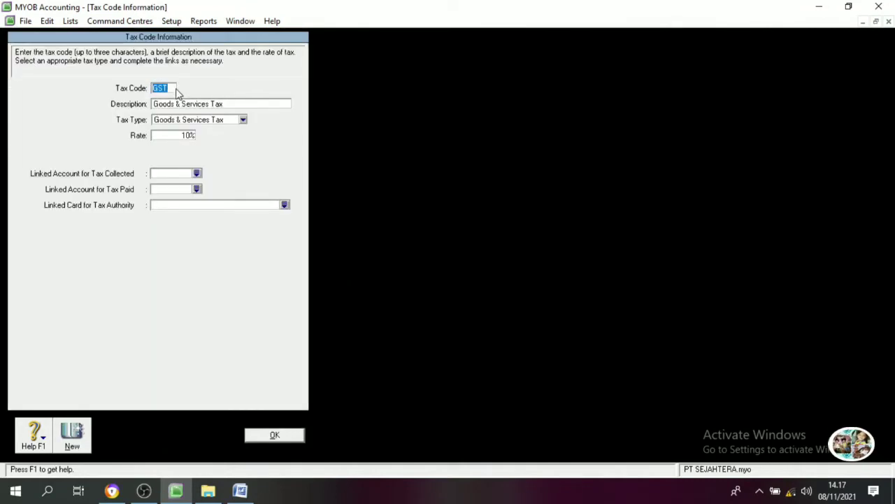
text(PP)
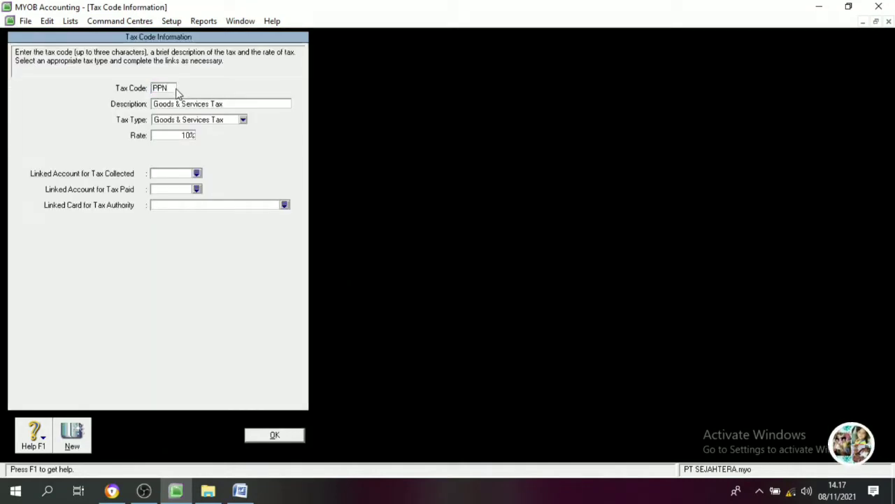
text(N)
key(Tab)
key(Return)
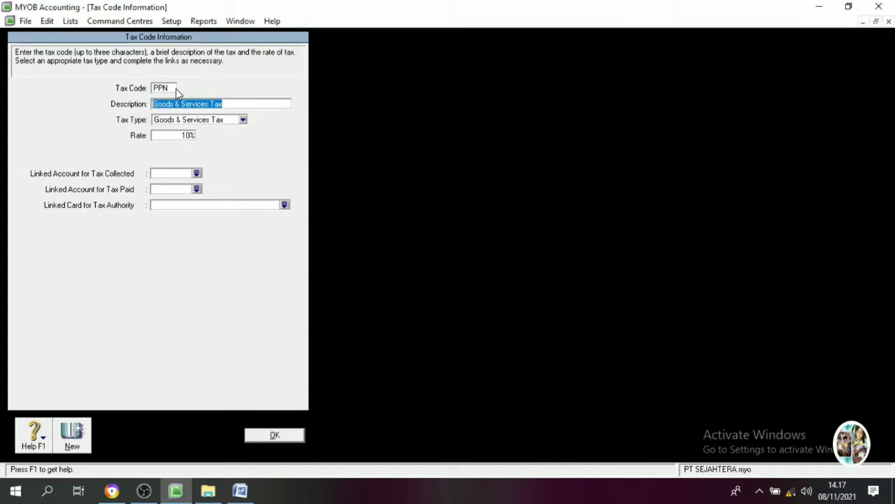
text(pAJAK)
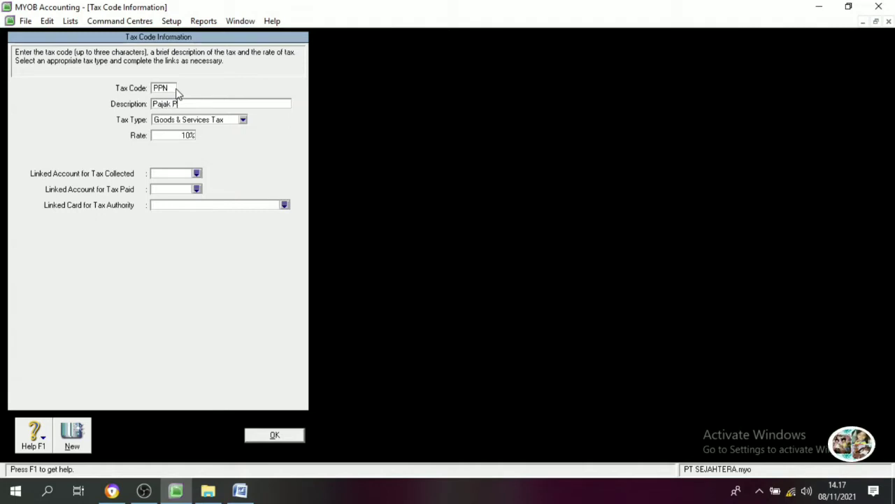
text( Pertambahan Nilai)
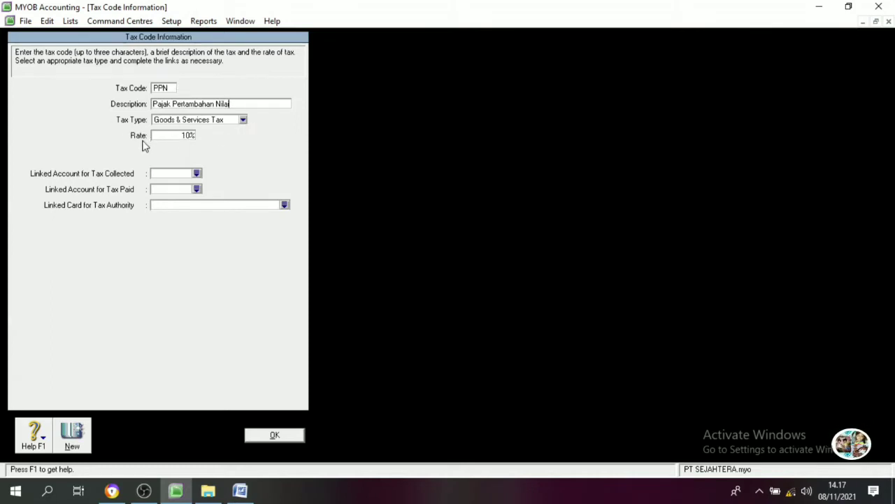
Verify the VAT rate in the Word policy document and link account 2-1213 Value Added Tax Out for tax collected on PPN.
click(239, 493)
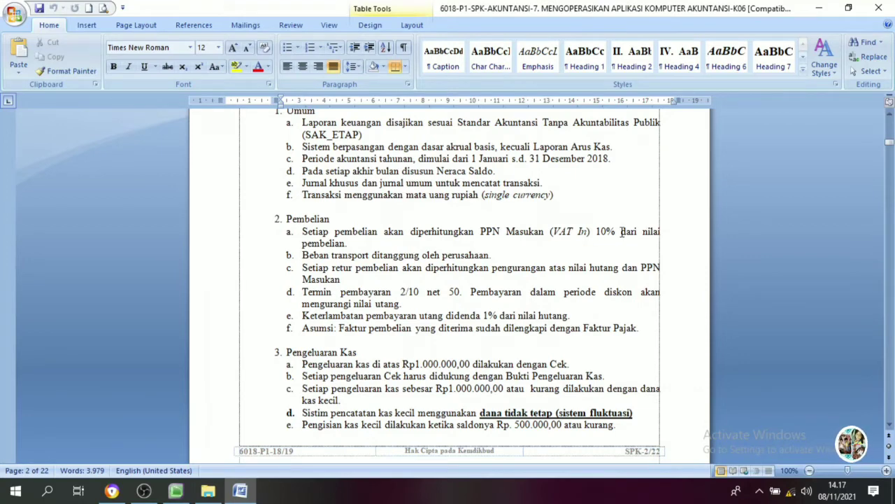
click(176, 494)
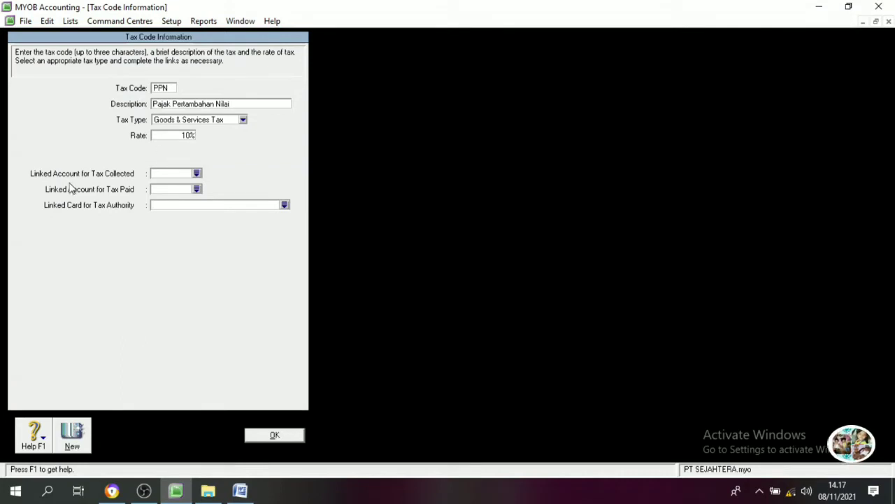
click(198, 173)
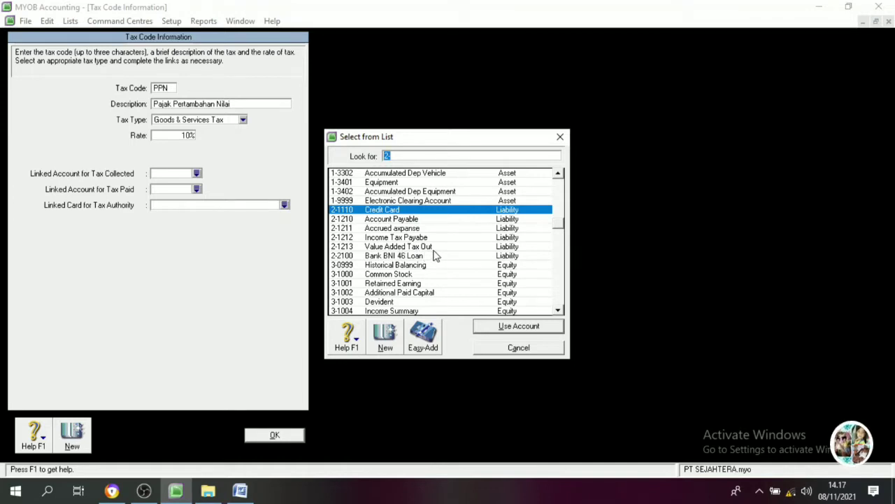
click(393, 249)
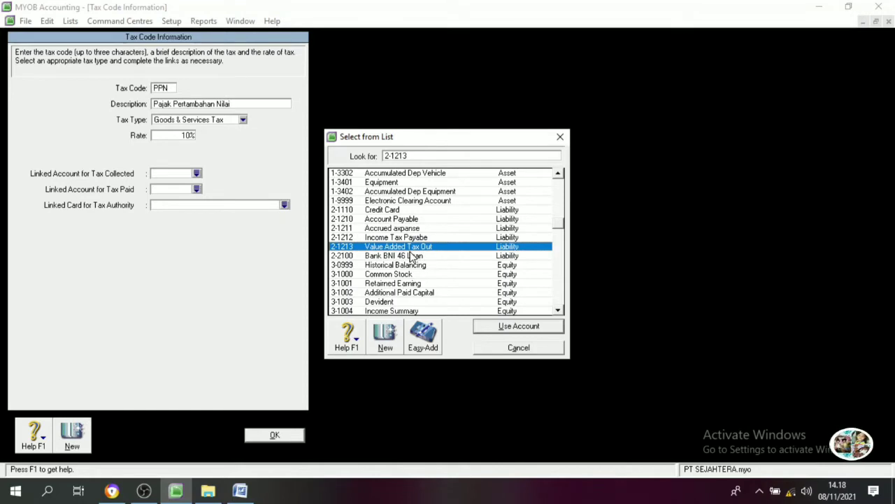
click(519, 327)
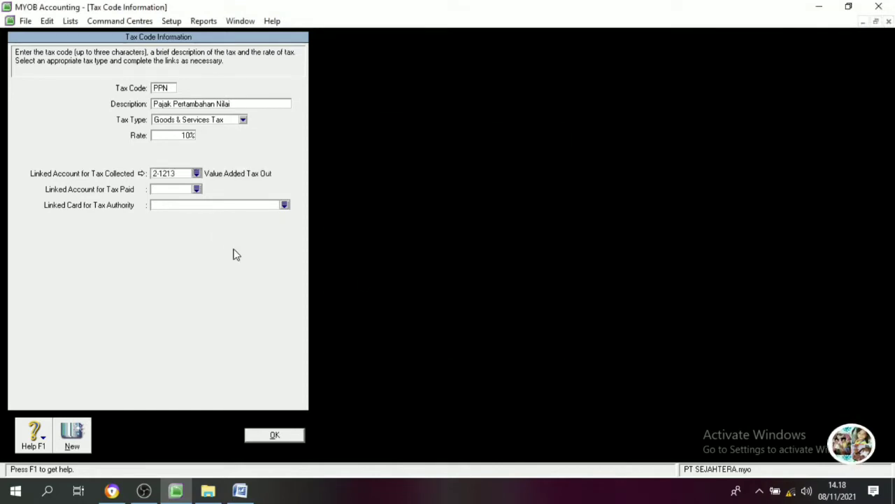
Link account 1-1430 Value Added Tax In for tax paid, save the PPN code and close the tax code list.
click(197, 188)
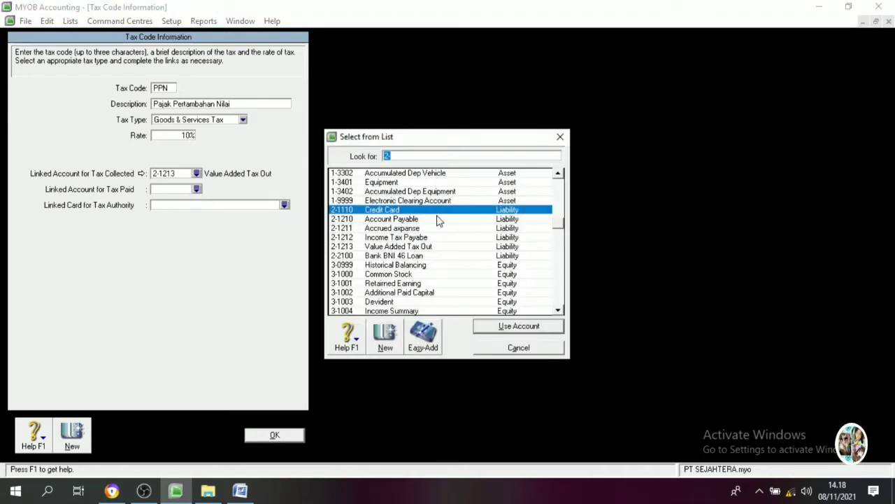
scroll(417, 273, up, 1)
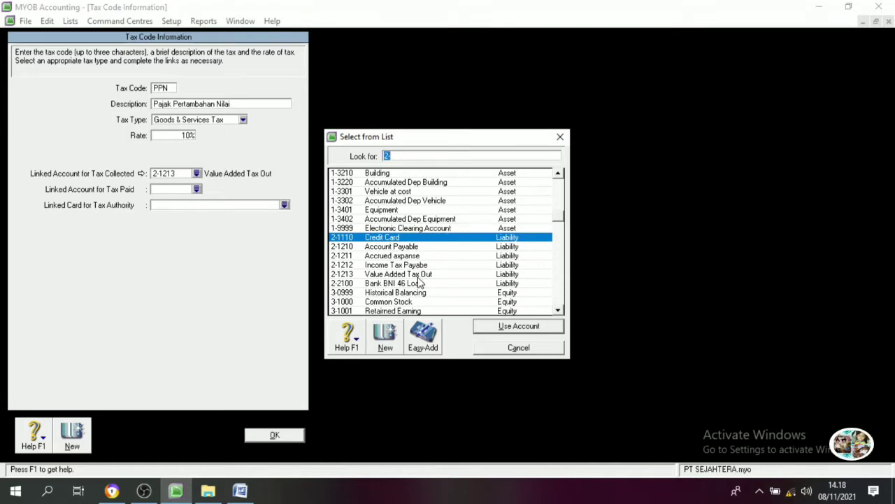
scroll(420, 282, up, 2)
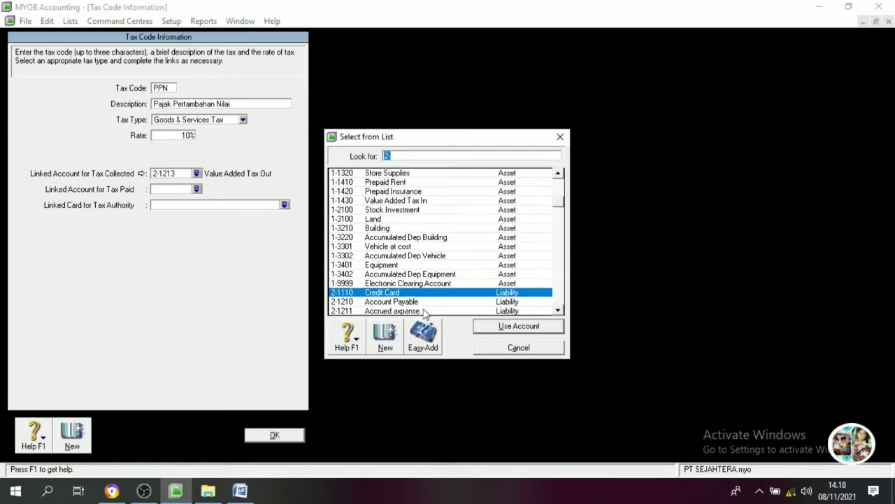
click(382, 202)
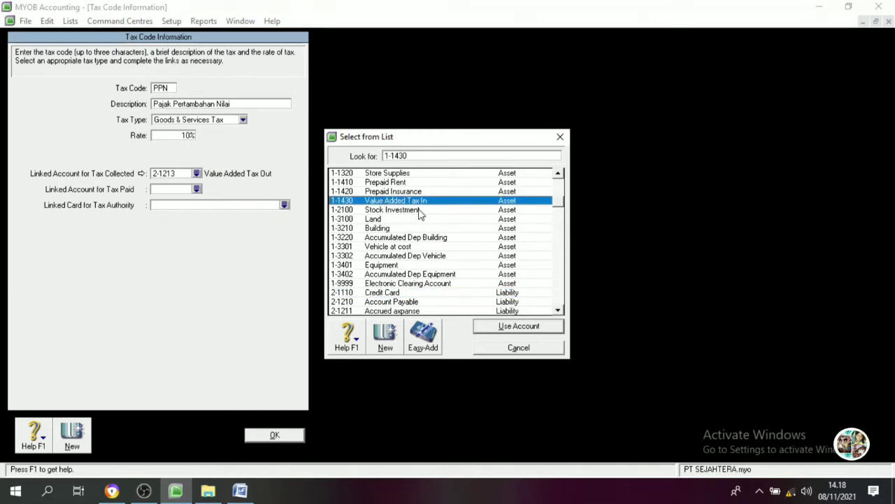
click(500, 329)
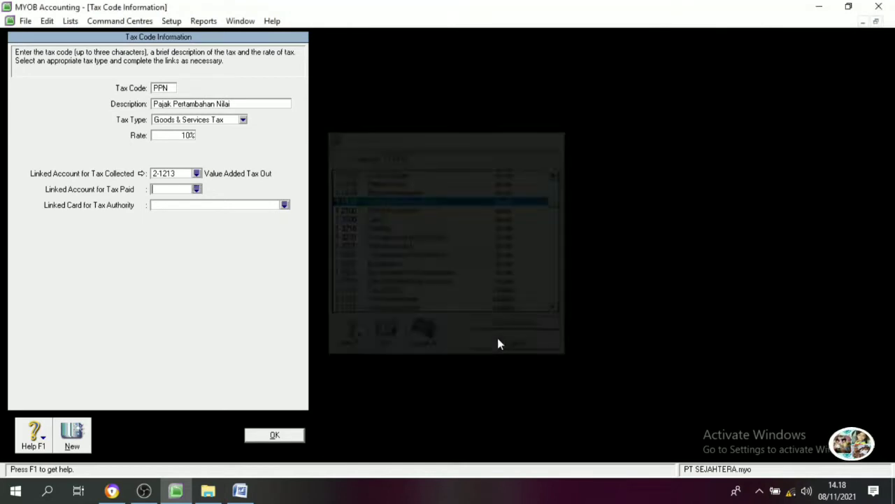
click(274, 435)
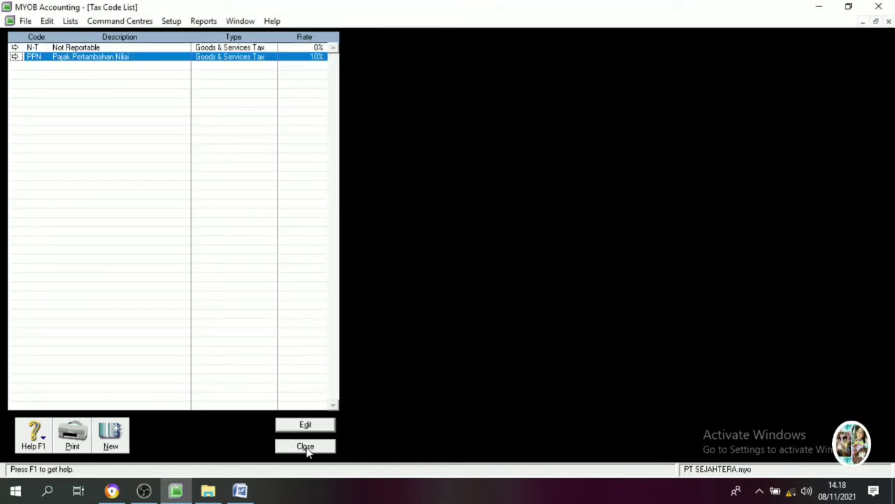
click(305, 446)
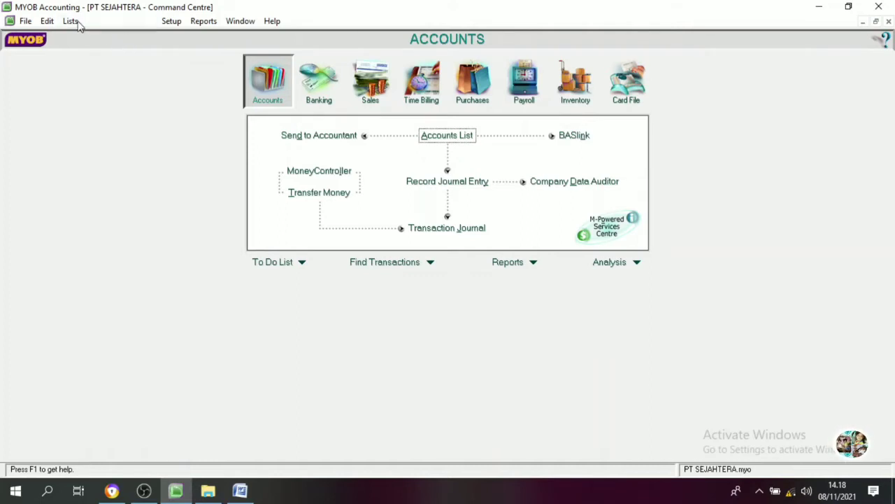
Review the linked accounts for Accounts & Banking and close the window.
click(169, 23)
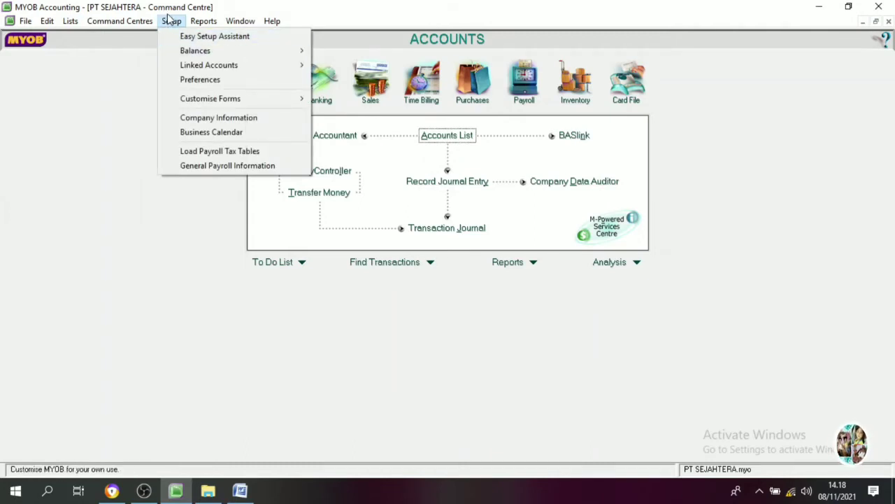
mouse_move(190, 66)
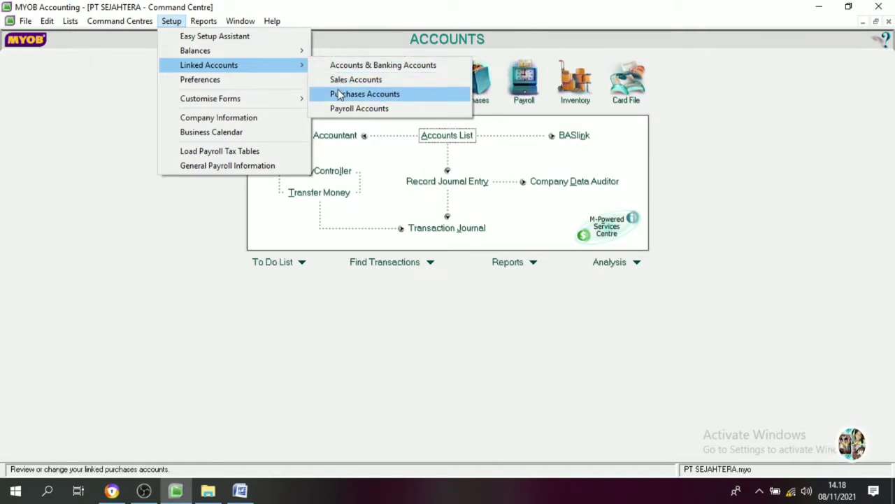
click(361, 64)
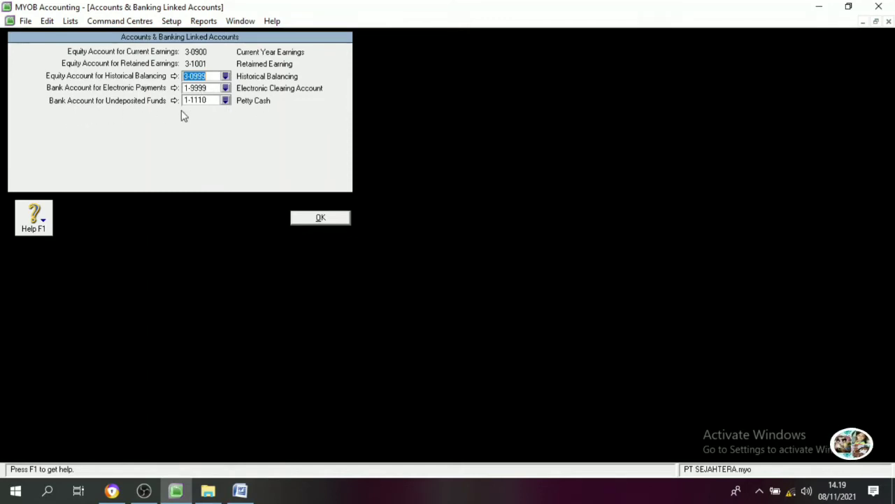
click(320, 218)
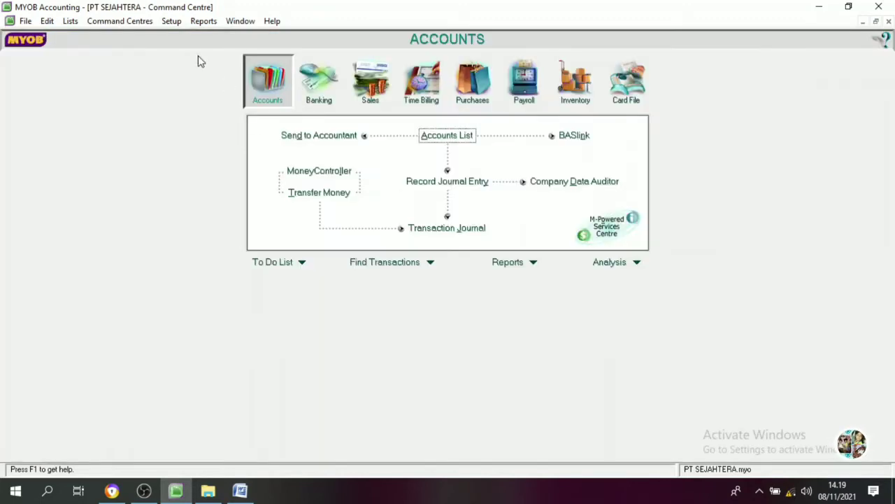
In the sales linked accounts, enable freight charges on sales and link 4-2100 Freight Collected as the income account.
click(175, 22)
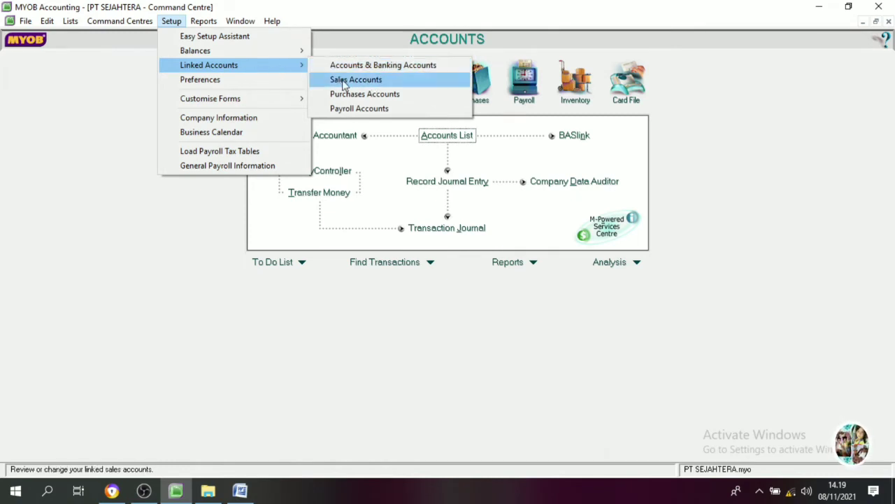
click(354, 81)
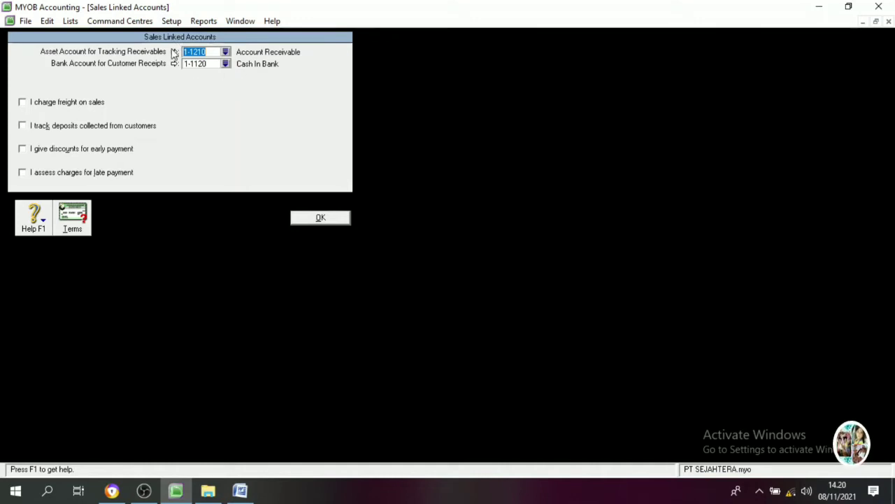
click(22, 102)
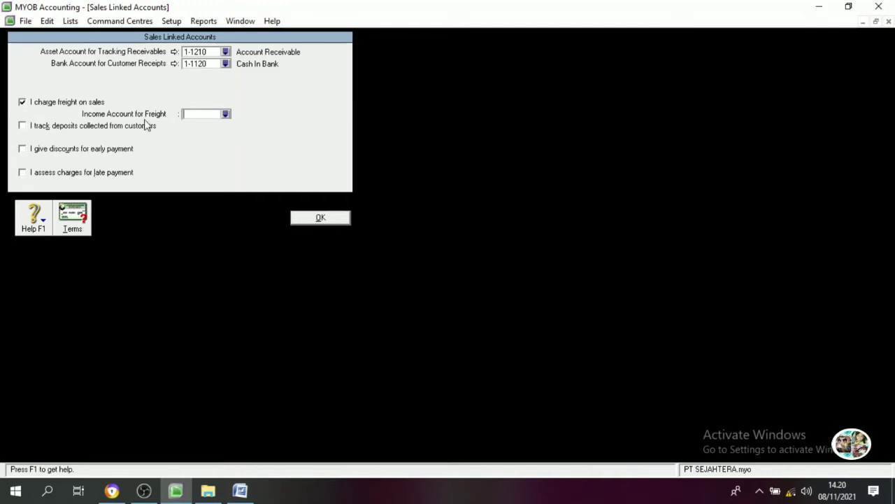
click(225, 114)
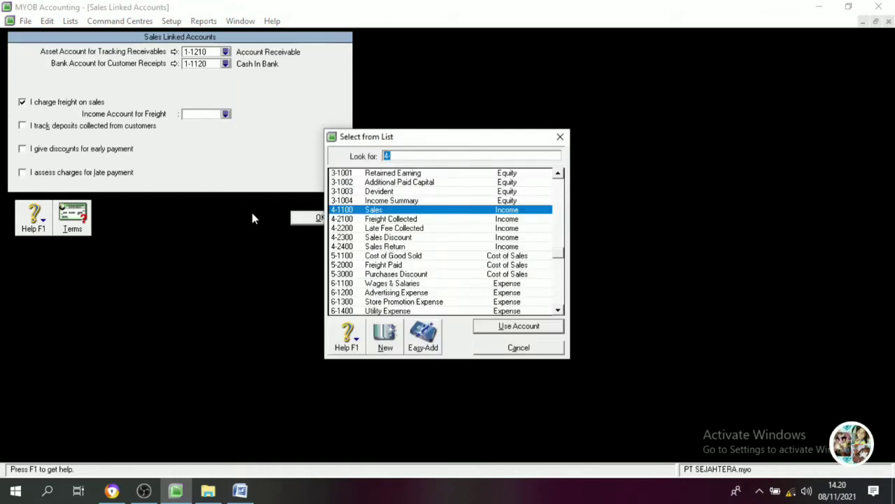
click(394, 222)
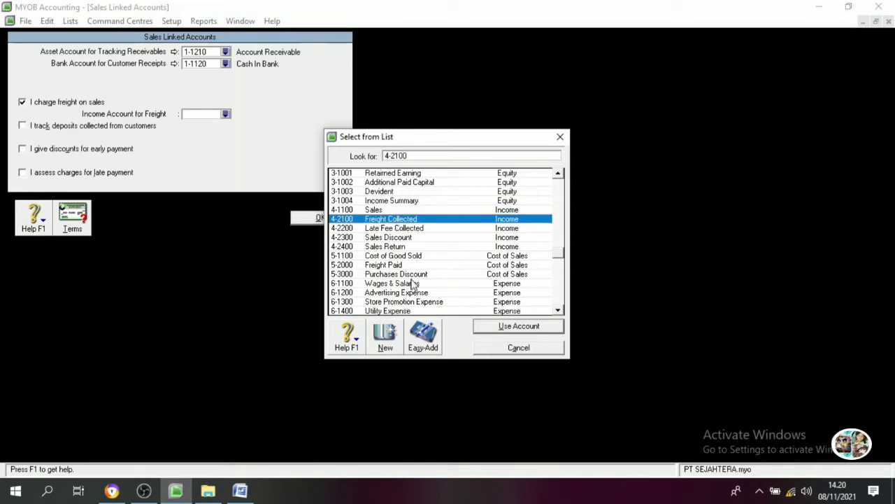
click(504, 327)
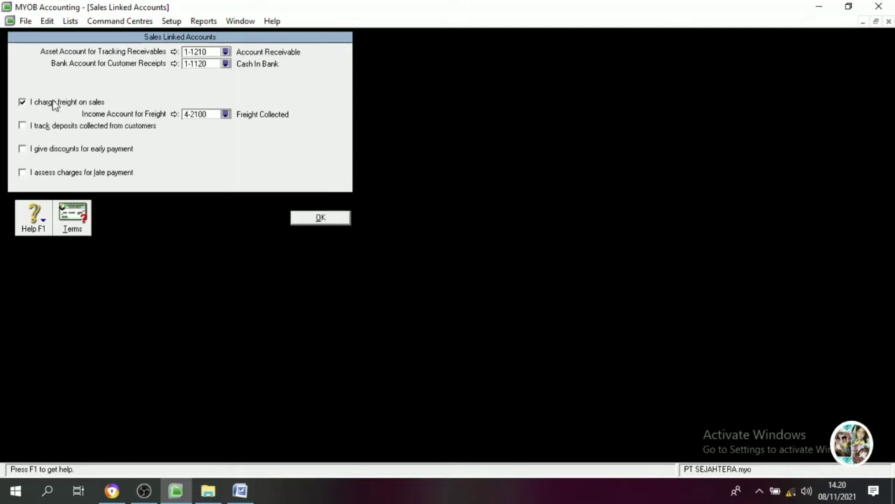
Enable discounts for early payment on sales and link 4-2300 Sales Discount as the discount account.
click(23, 149)
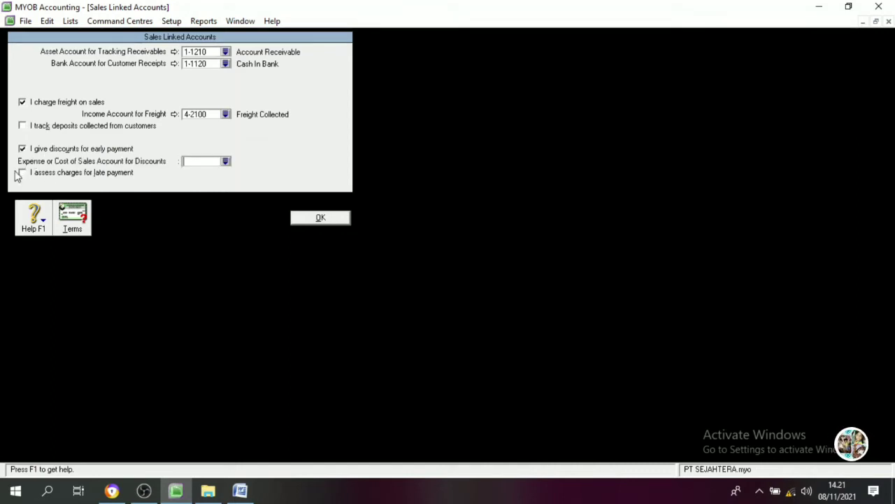
click(226, 162)
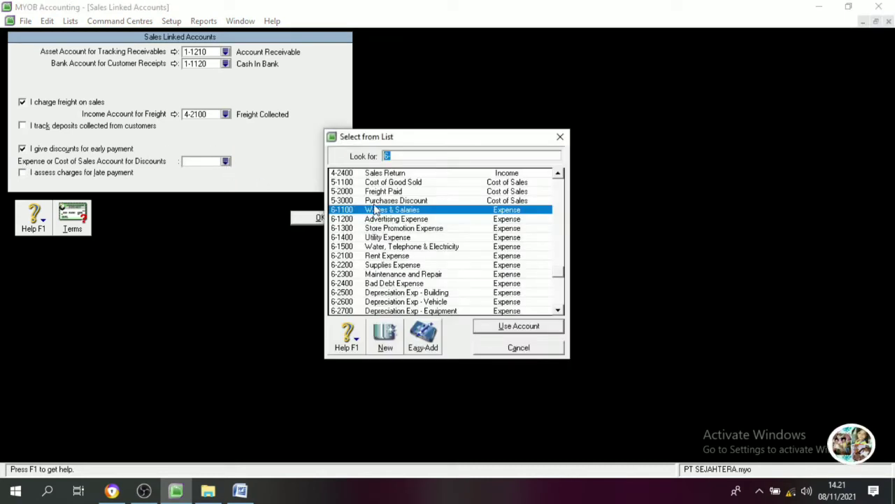
scroll(378, 200, up, 1)
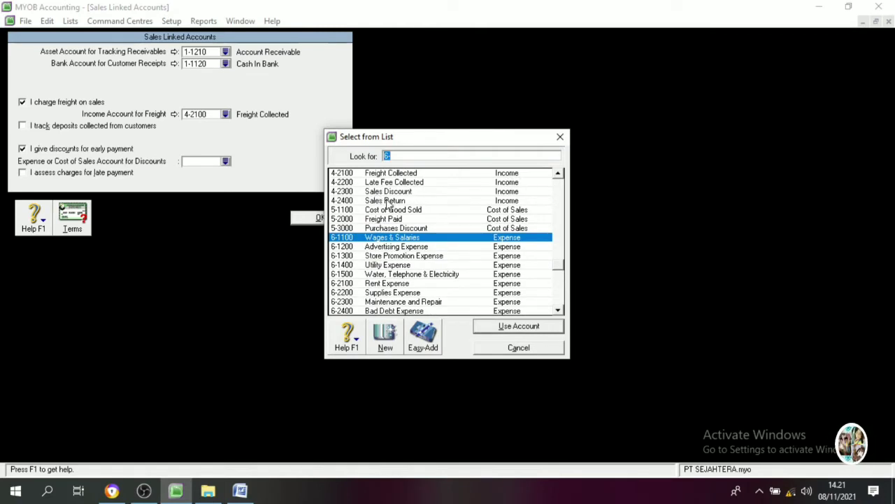
click(392, 193)
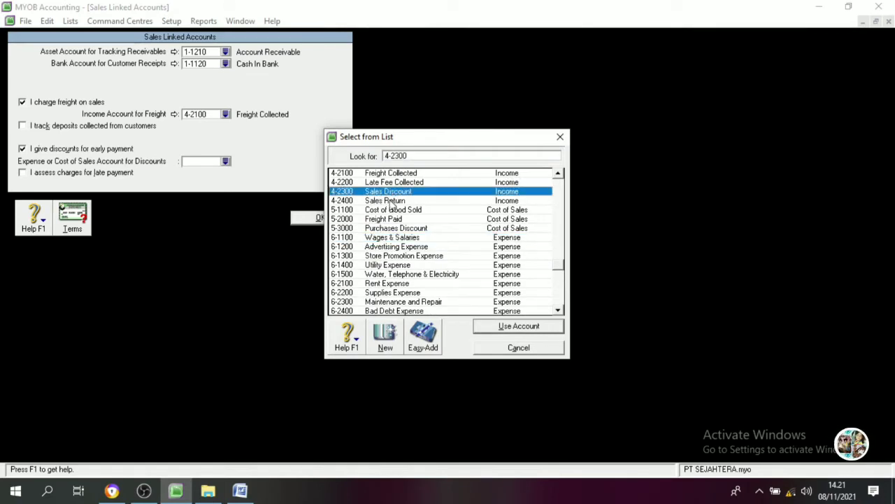
scroll(386, 214, up, 1)
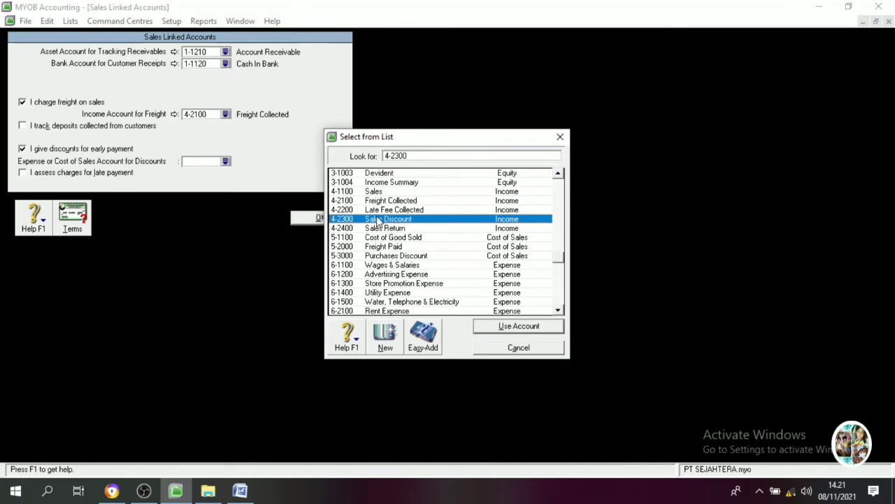
click(518, 328)
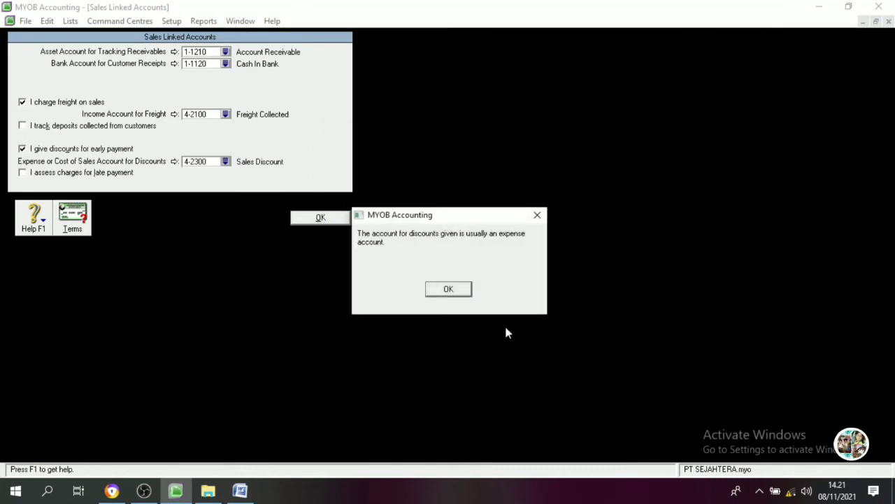
click(455, 289)
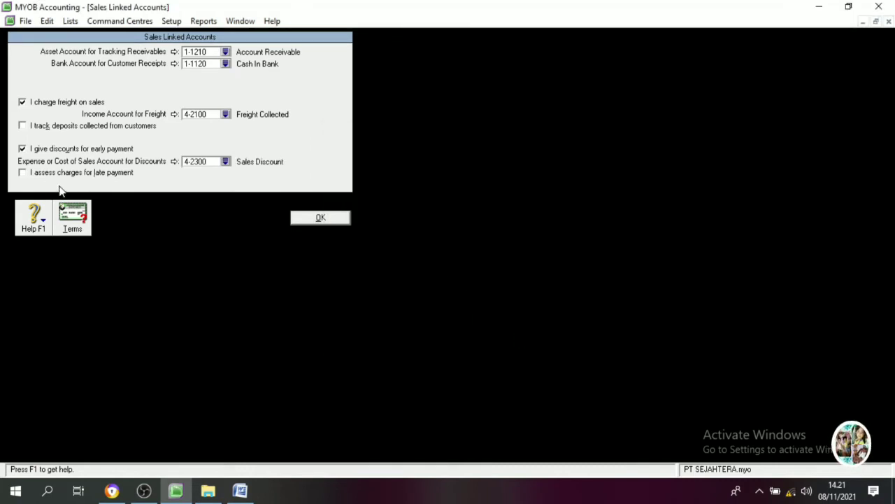
Enable charges for late customer payment, link 4-2200 Late Fee Collected as the income account, and save the sales linked accounts.
click(23, 174)
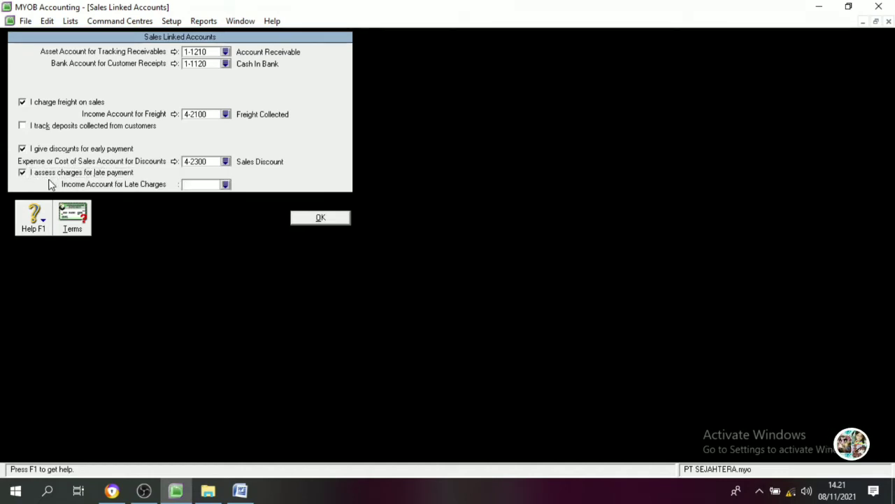
click(212, 180)
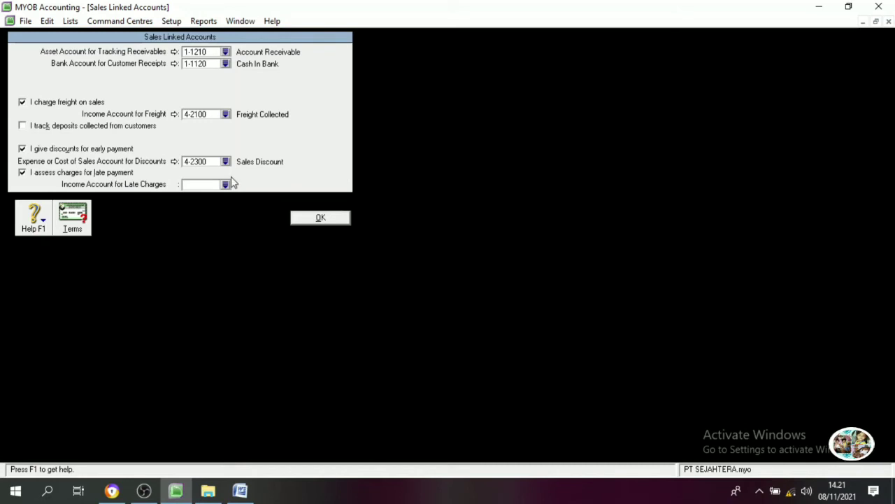
click(226, 186)
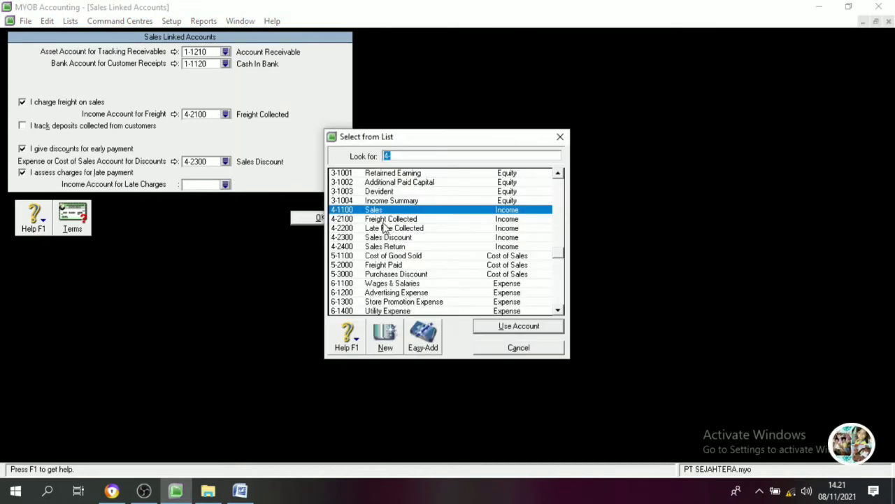
click(390, 231)
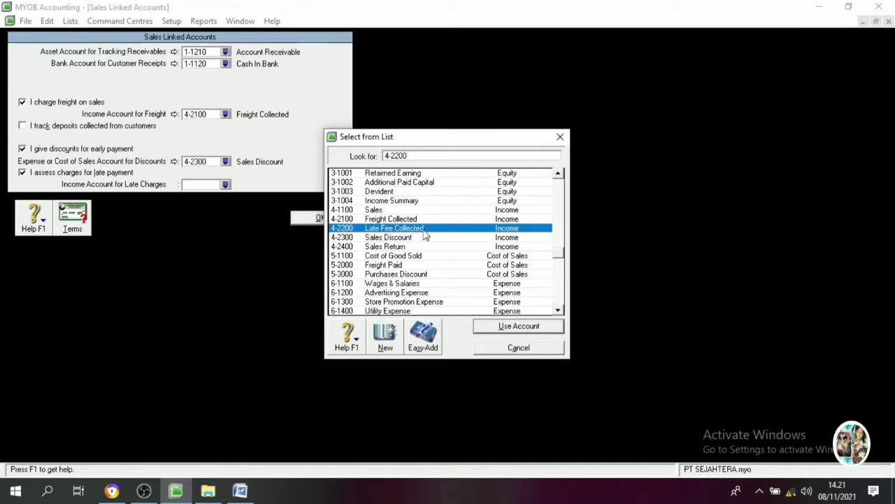
click(501, 329)
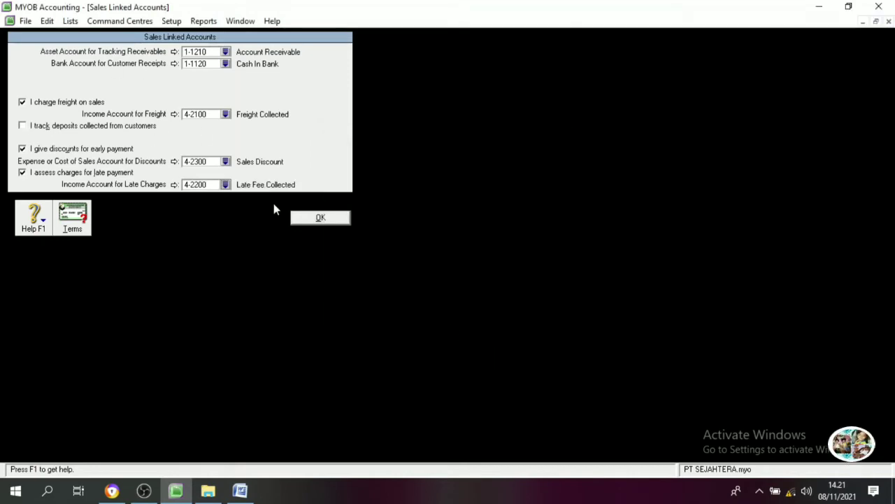
click(316, 219)
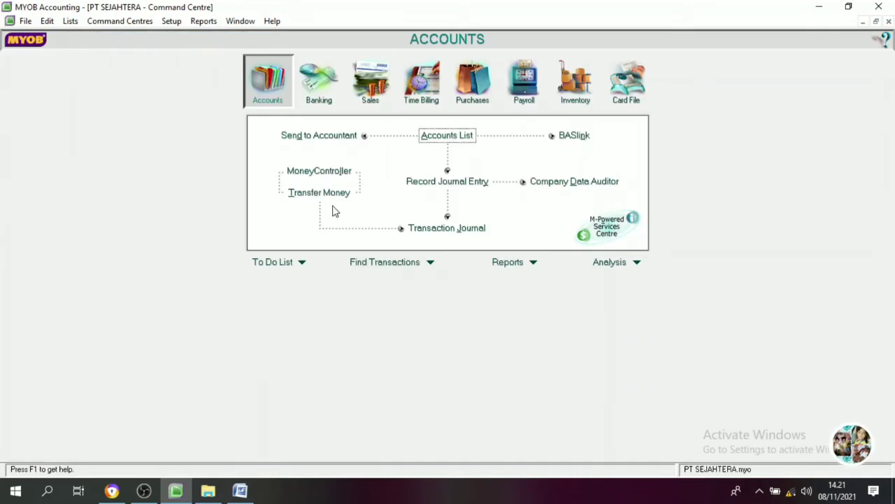
In the purchases linked accounts, enable freight paid on purchases and link 5-2000 Freight Paid as the freight account.
click(166, 24)
mouse_move(273, 67)
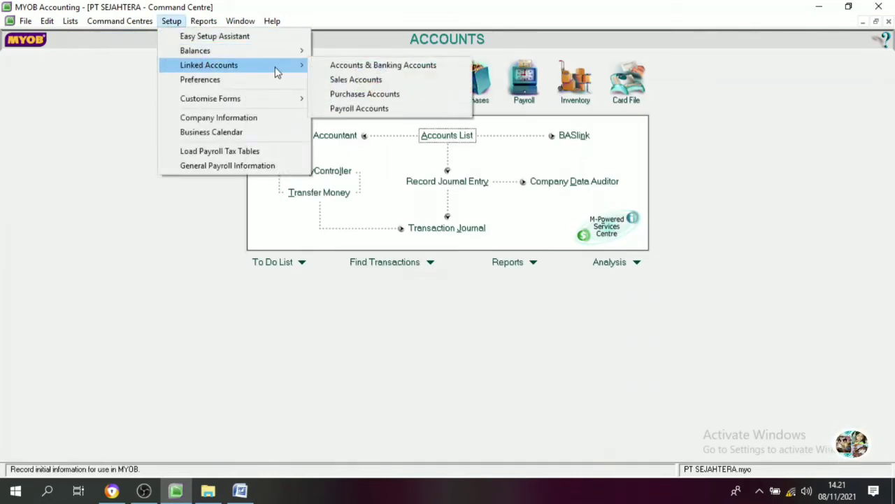
click(363, 95)
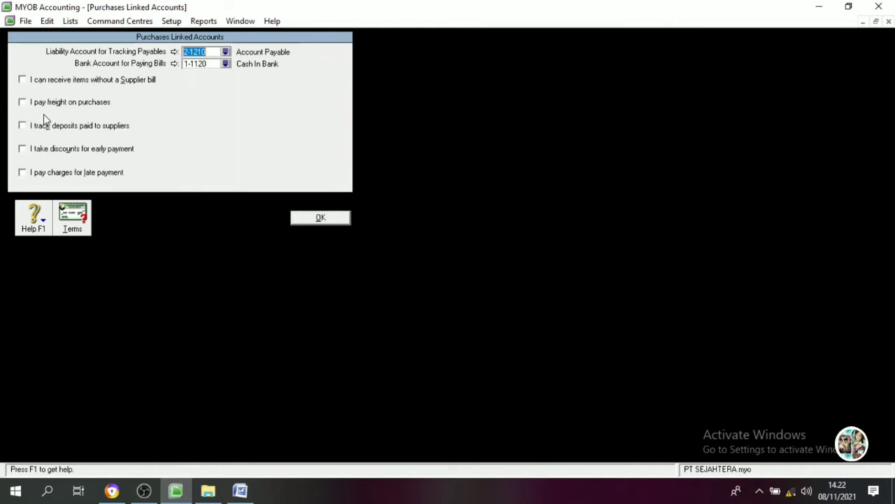
click(28, 102)
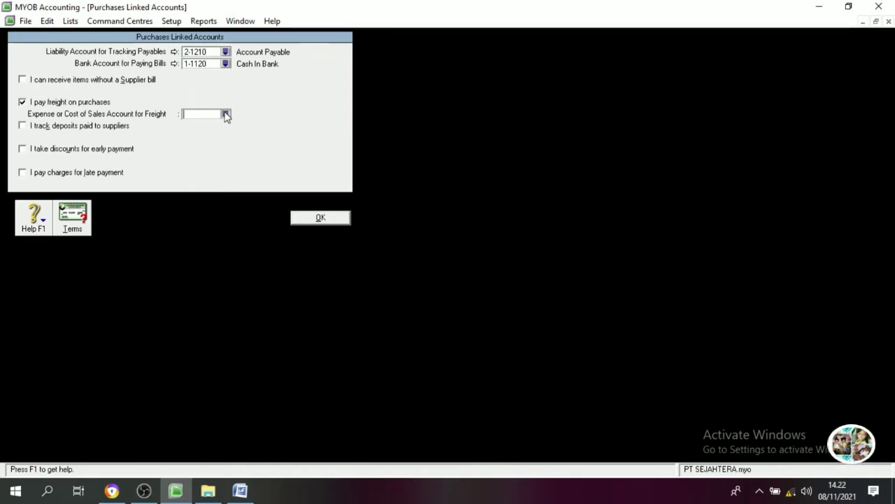
click(226, 115)
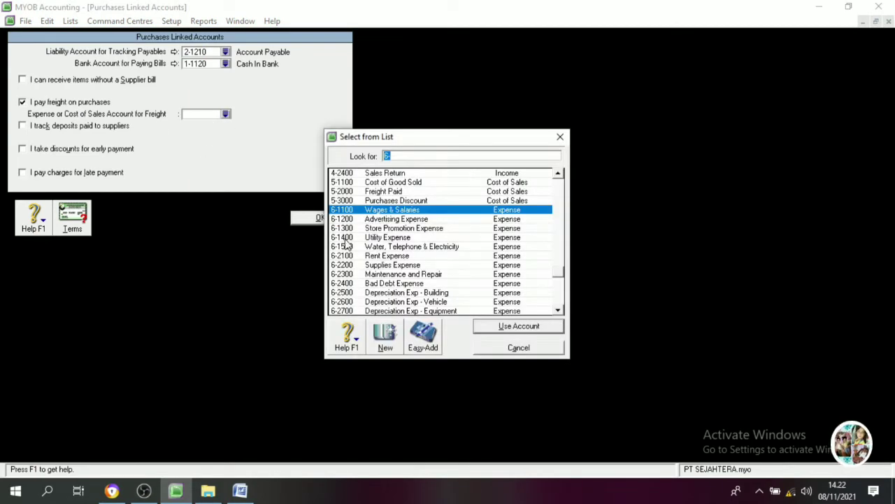
click(391, 193)
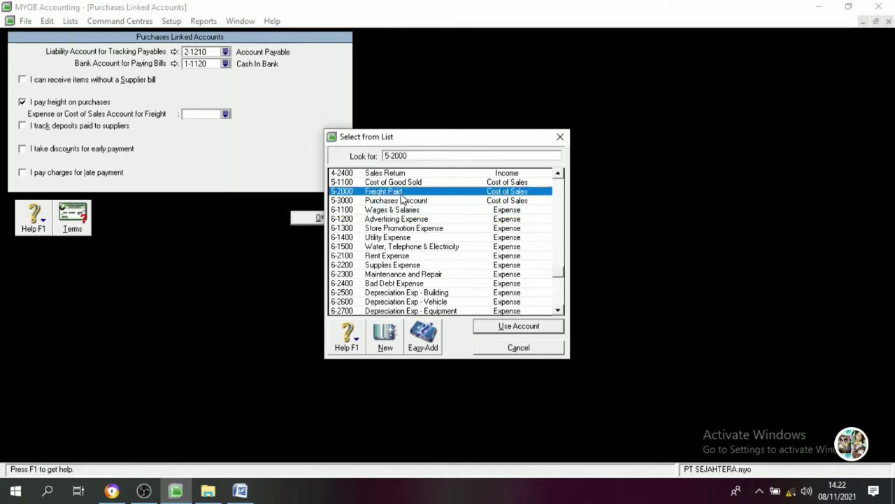
click(516, 327)
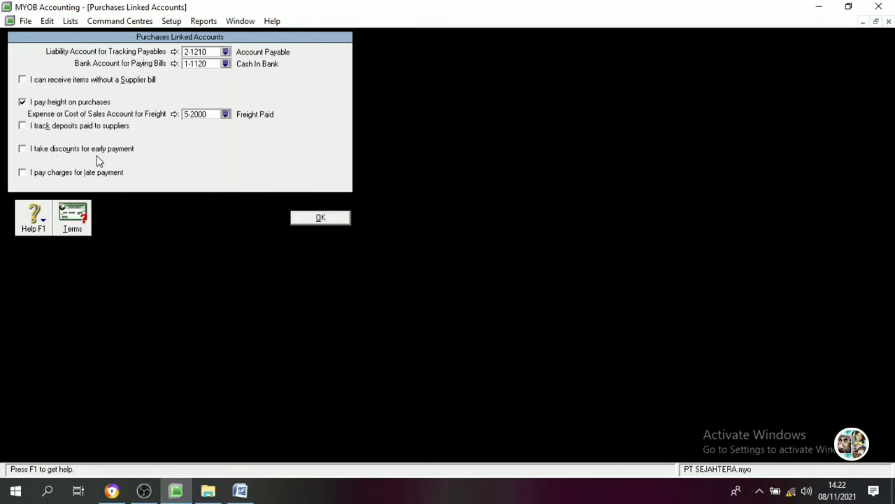
Enable discounts taken for early payment on purchases and link 5-3000 Purchases Discount as the discount account.
click(28, 151)
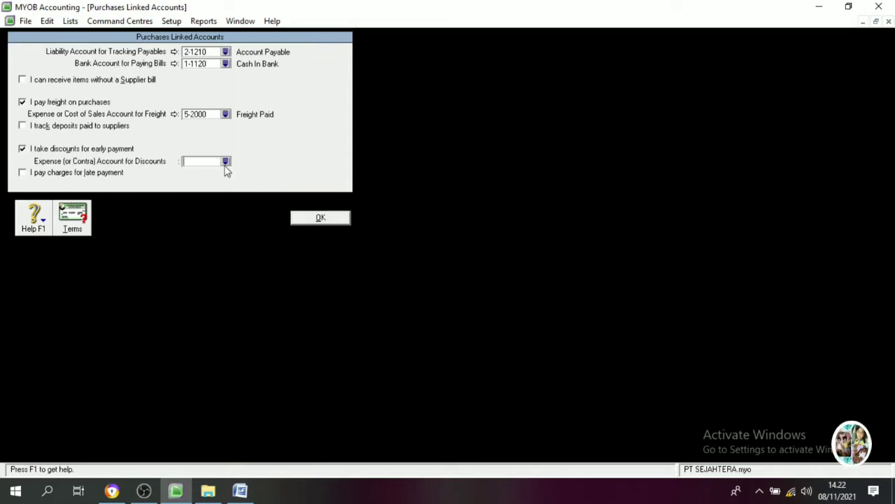
text(6)
key(Tab)
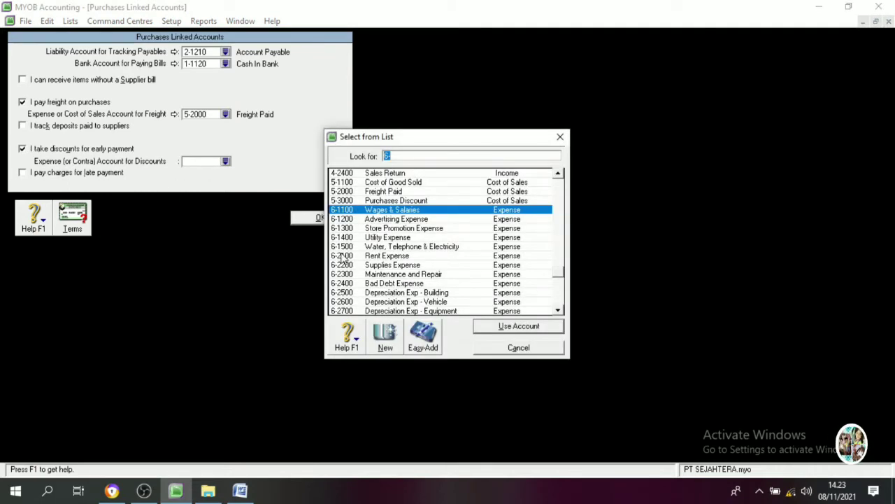
click(400, 201)
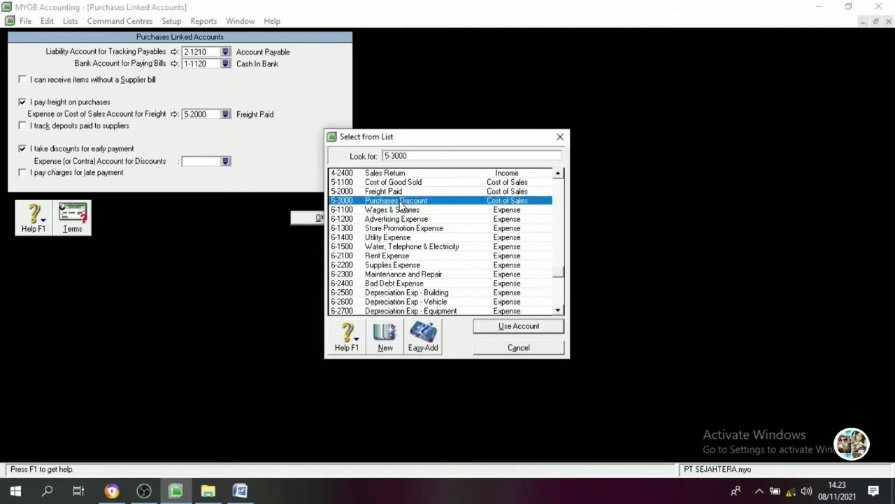
click(532, 328)
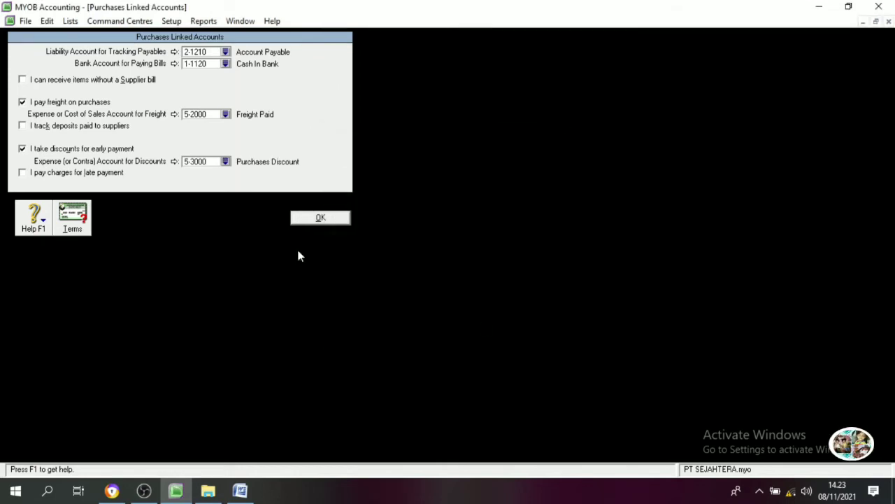
Enable charges paid for late payment, link 6-2900 Late Fee Expense as the expense account, and save the purchases linked accounts.
click(24, 174)
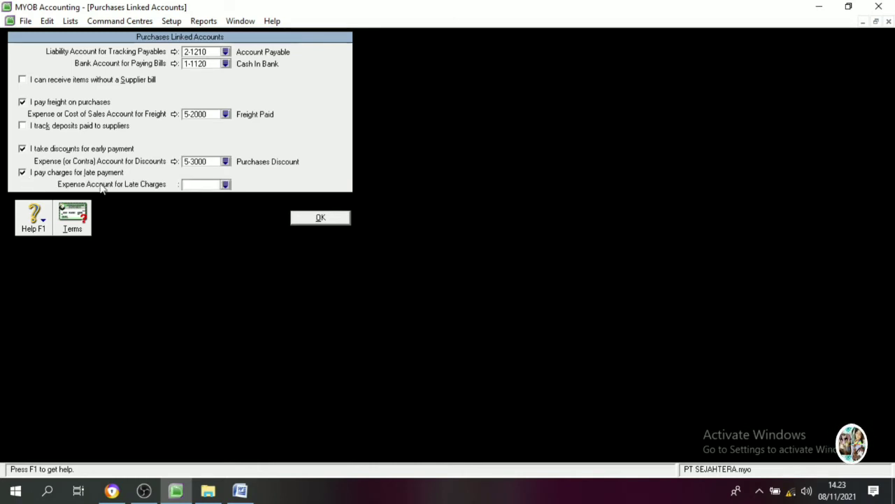
click(226, 184)
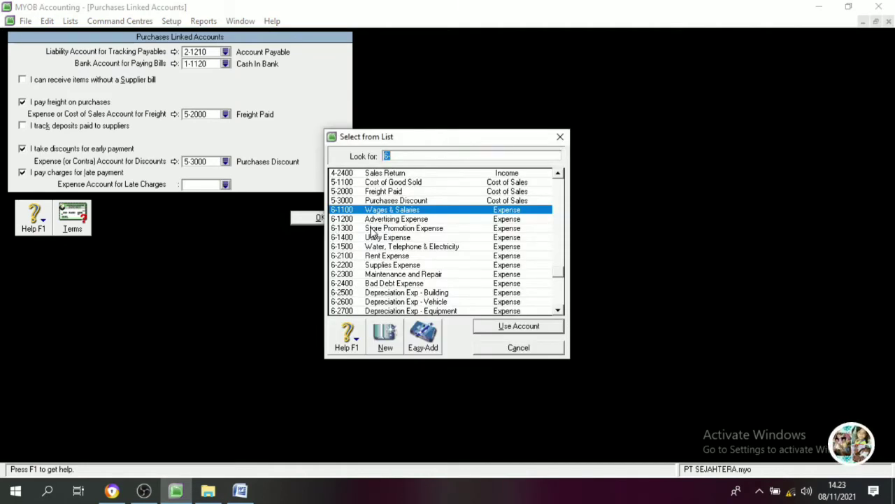
scroll(373, 234, down, 1)
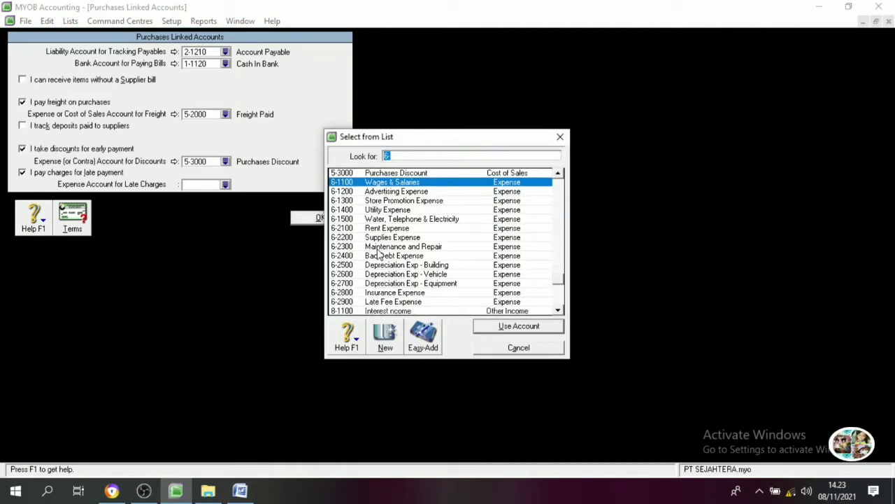
click(416, 303)
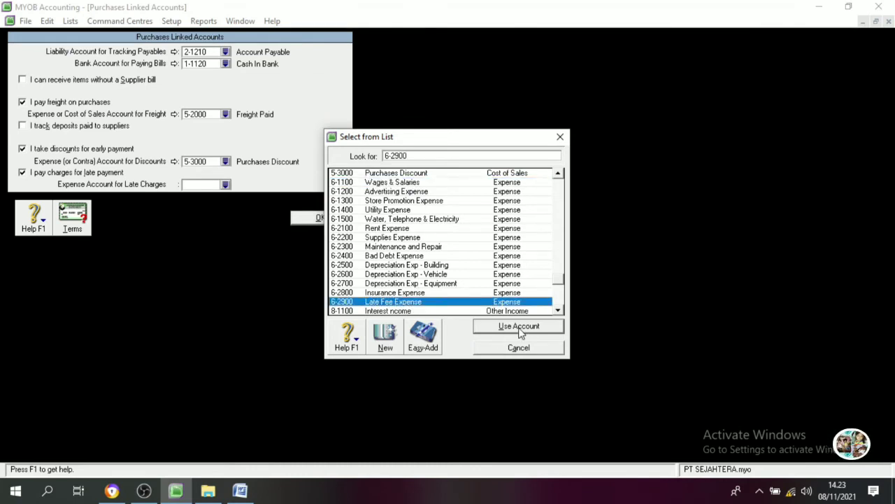
click(515, 328)
click(321, 217)
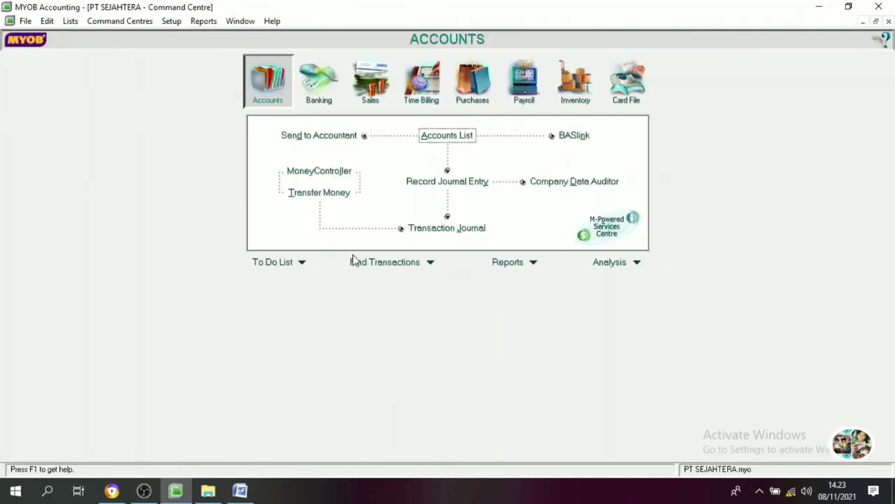
click(171, 21)
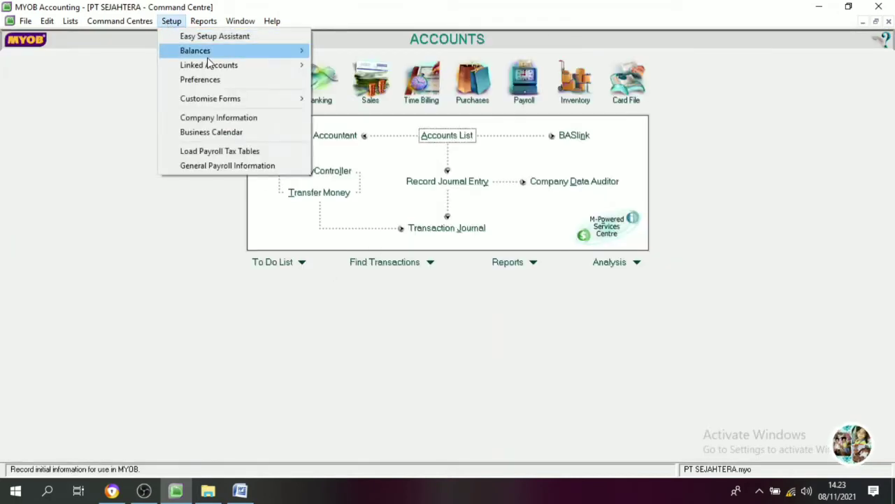
mouse_move(208, 65)
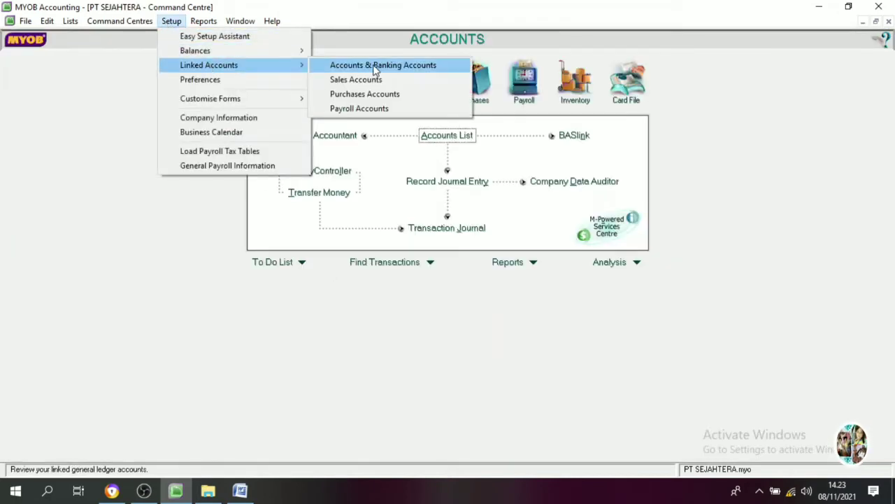
click(324, 320)
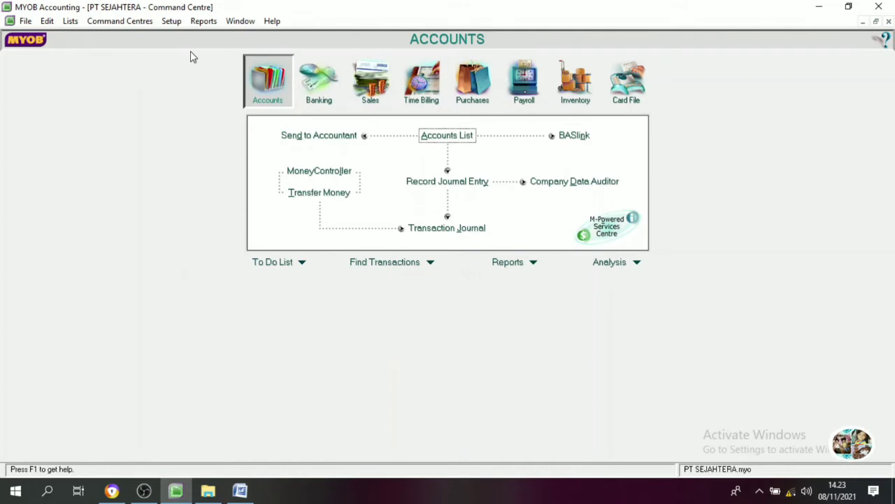
Open the preferences and look through the System, Windows, Reports & Forms, Sales, Purchases, Inventory and Security options.
click(169, 21)
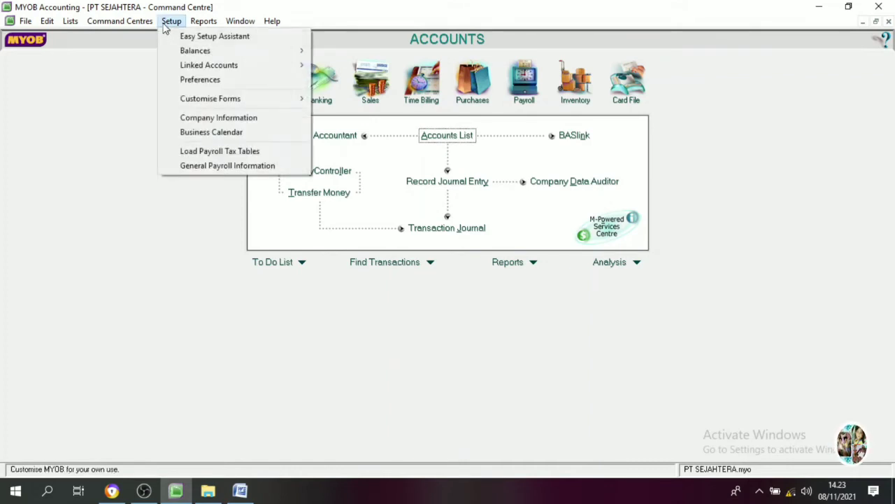
click(201, 80)
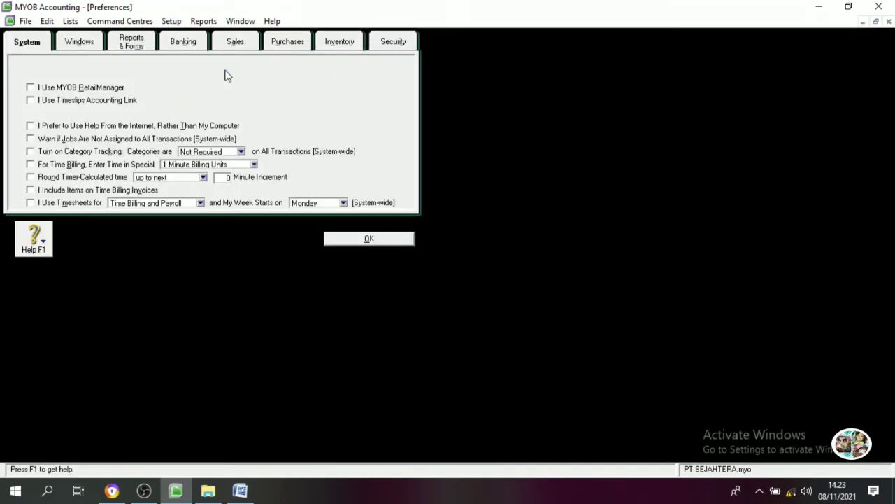
click(79, 42)
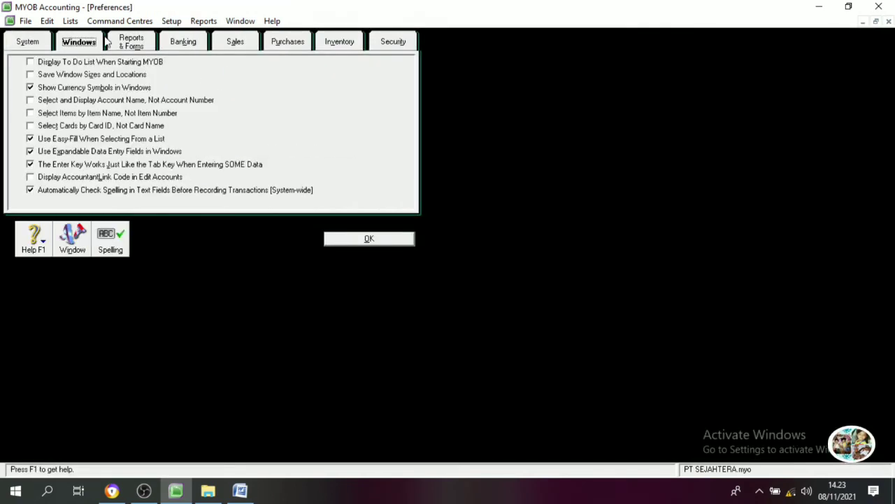
click(131, 42)
click(235, 42)
click(287, 42)
click(343, 41)
click(393, 41)
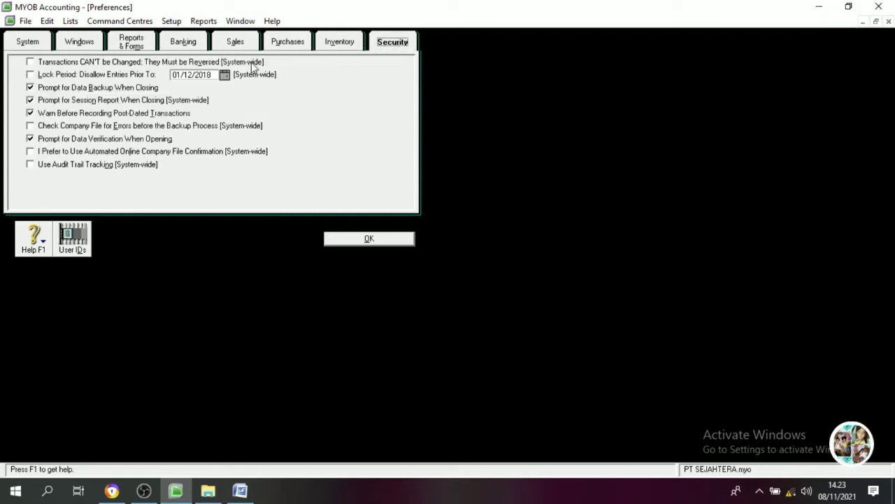
click(27, 43)
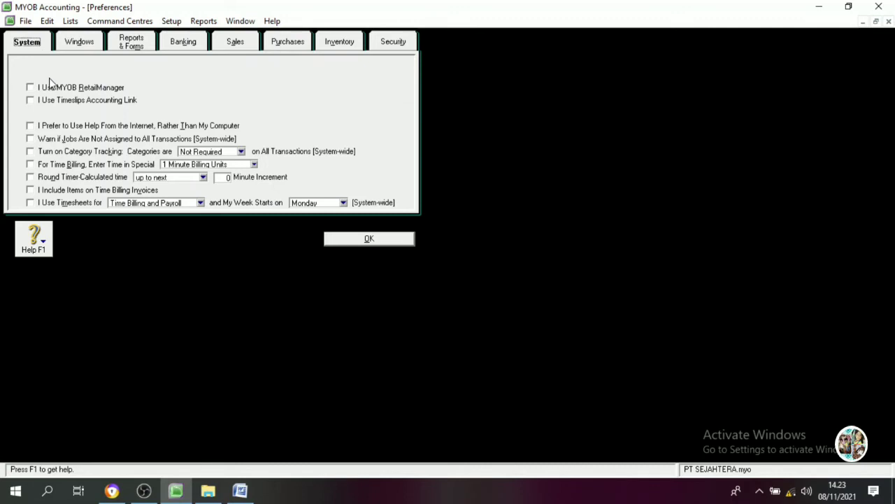
In the Windows preferences, turn off showing currency symbols in windows and automatic spell checking before recording transactions.
click(77, 44)
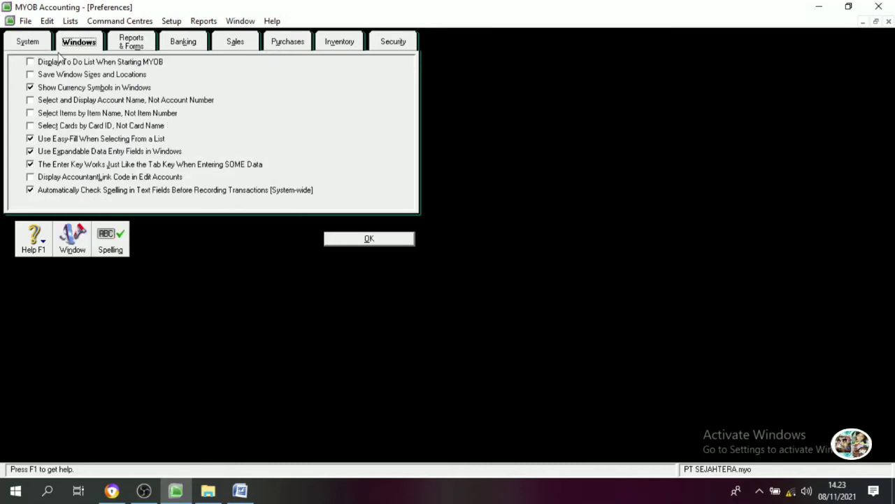
click(44, 89)
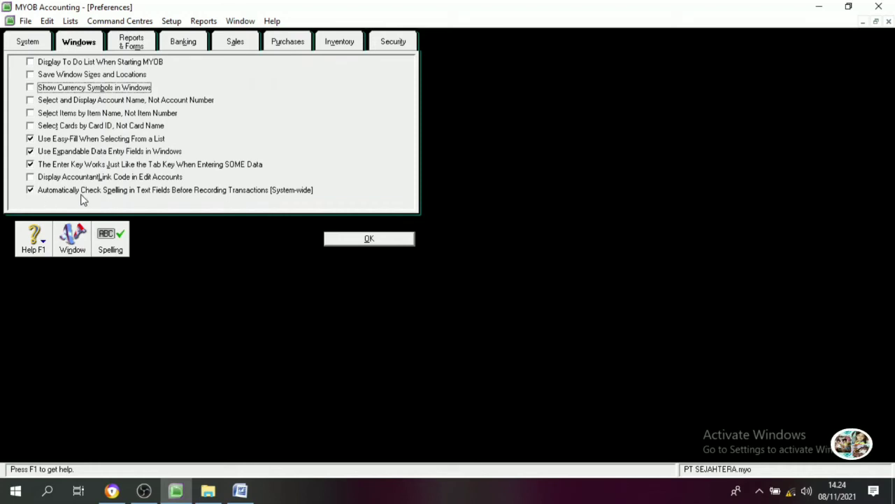
click(40, 195)
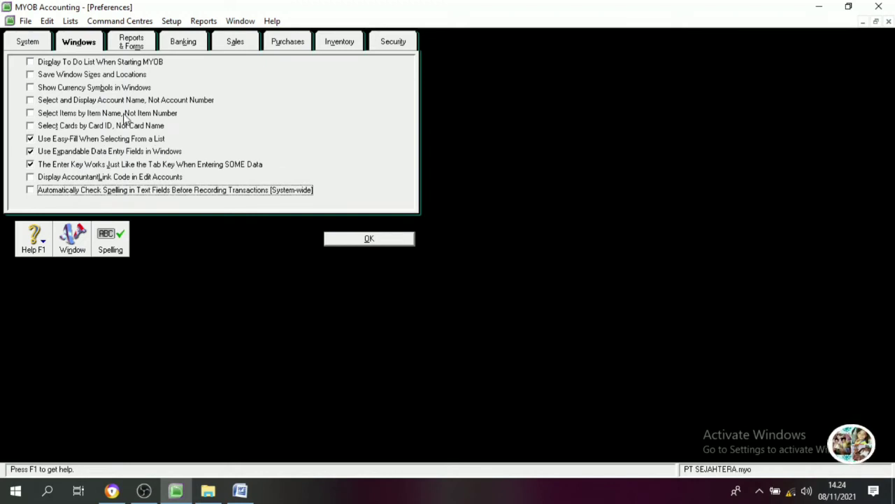
In the Reports & Forms preferences, turn off currency symbols in both reports and forms.
click(135, 45)
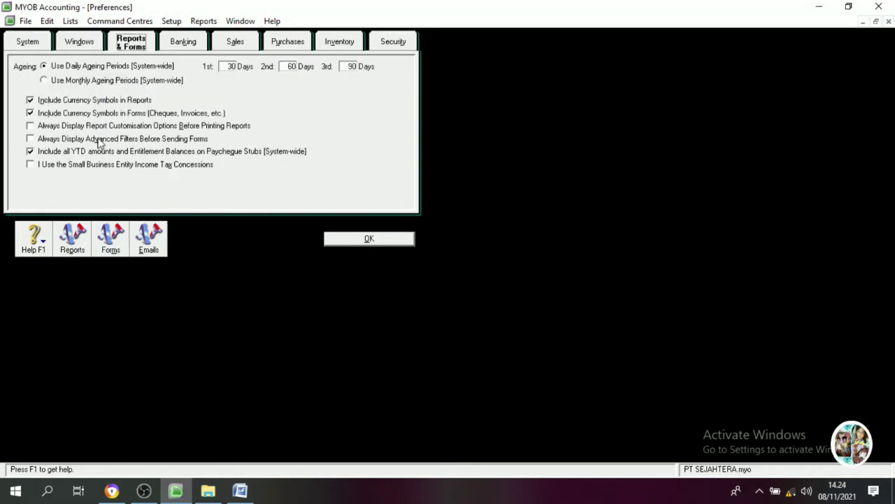
click(35, 103)
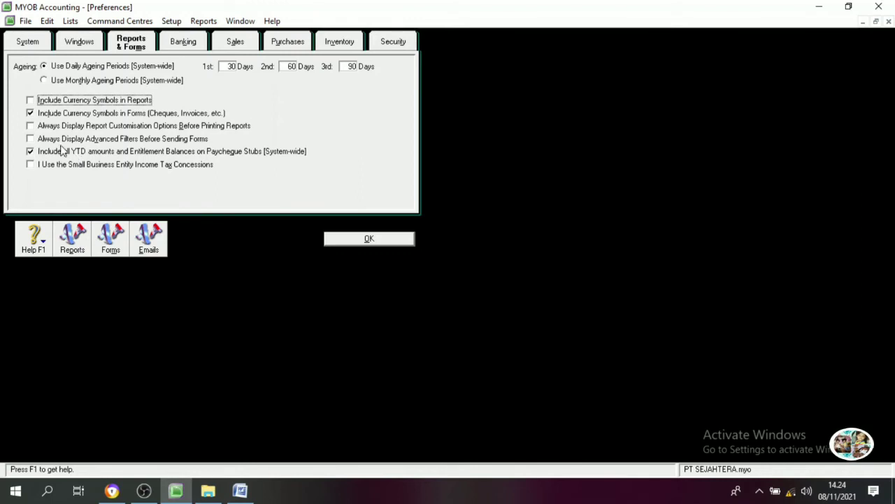
click(31, 113)
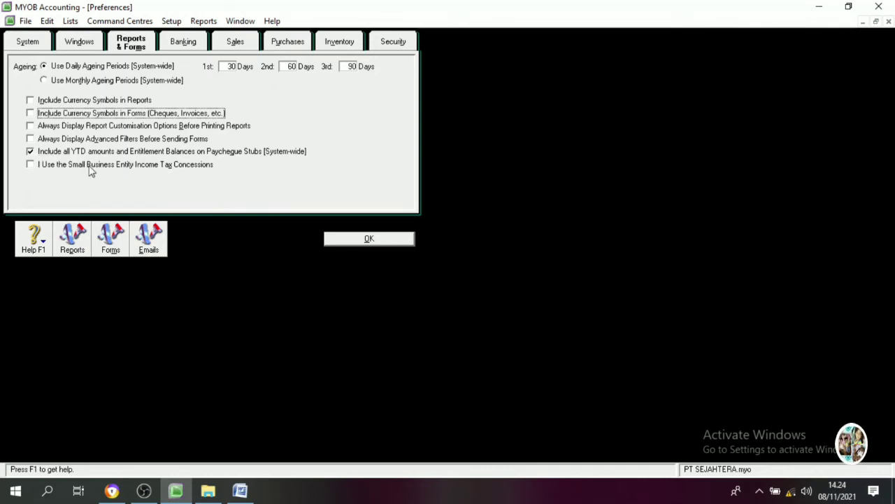
In the Banking preferences, turn off displaying payee rather than memo in registers and enable the warning for duplicate cheque numbers.
click(185, 44)
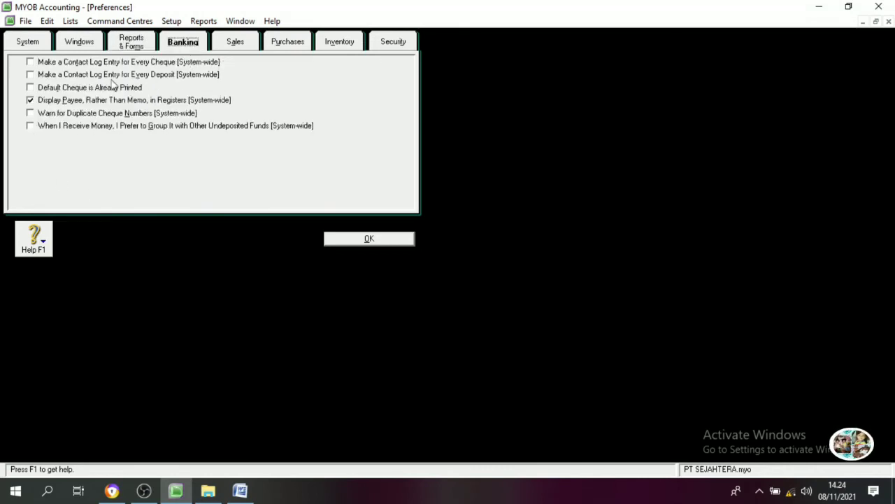
click(30, 101)
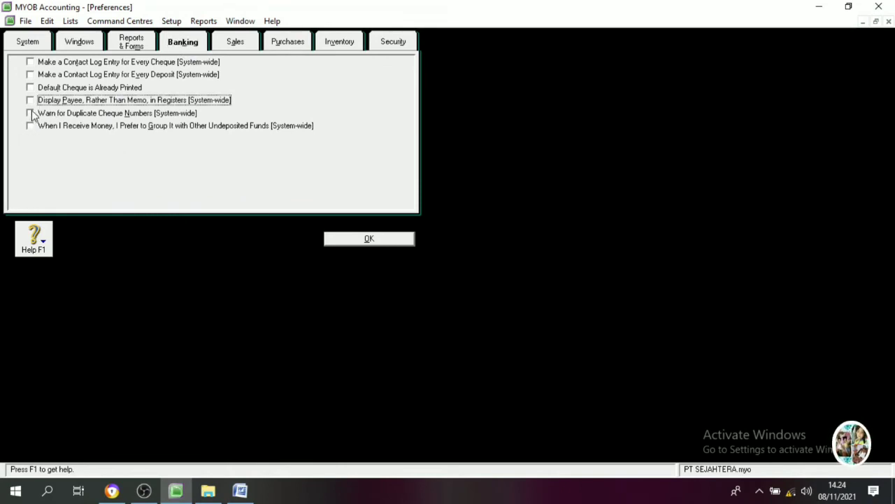
click(30, 113)
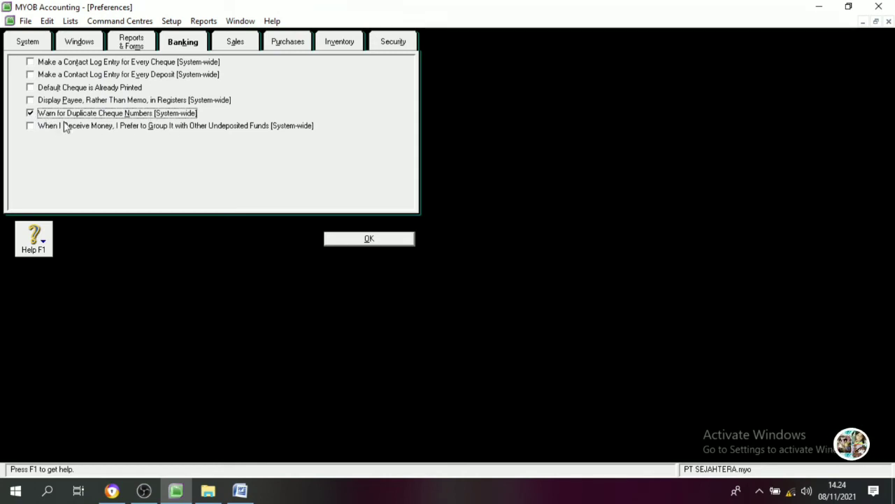
In the Sales preferences, disable the outstanding credit warning, credit limit check and original invoice number on backorders, and enable the duplicate invoice number warning.
click(236, 44)
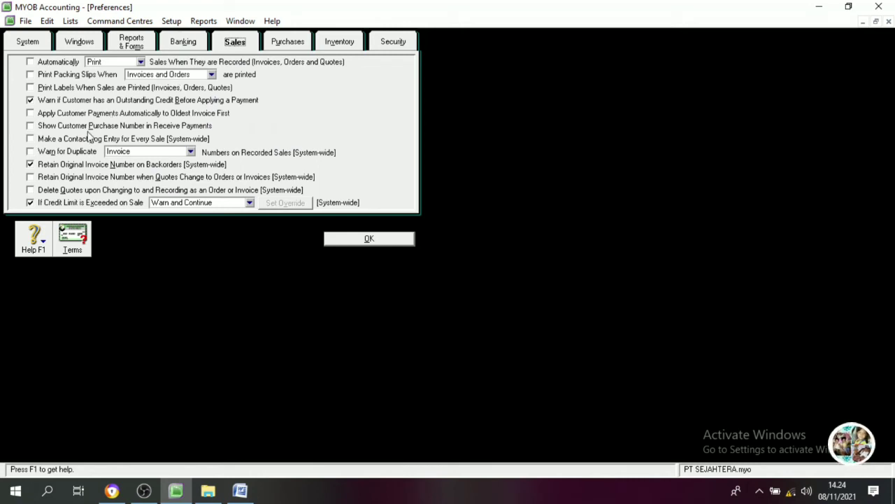
click(40, 102)
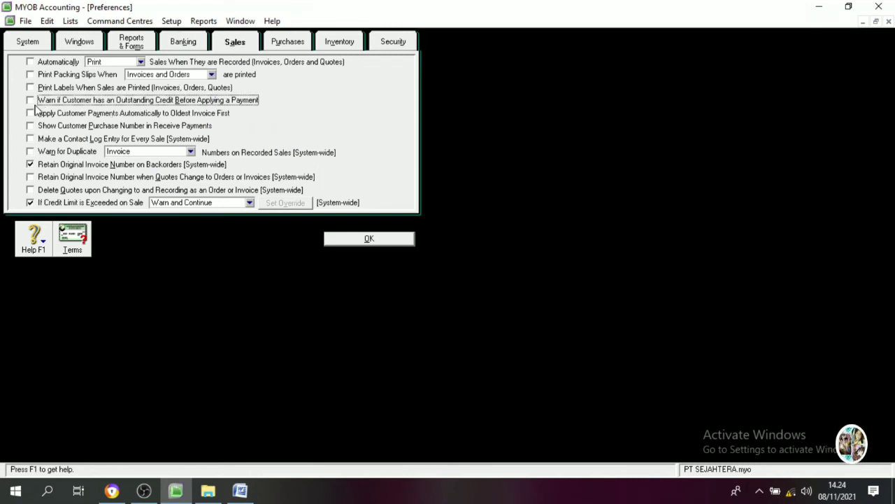
click(37, 204)
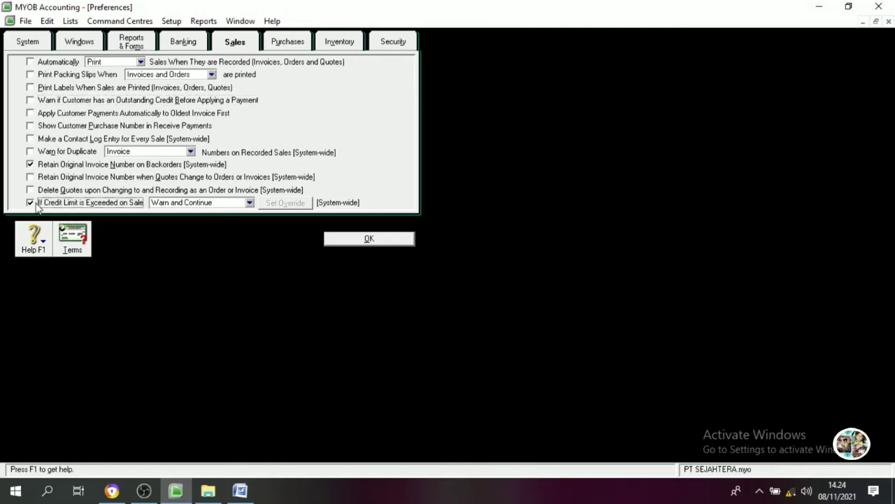
click(32, 152)
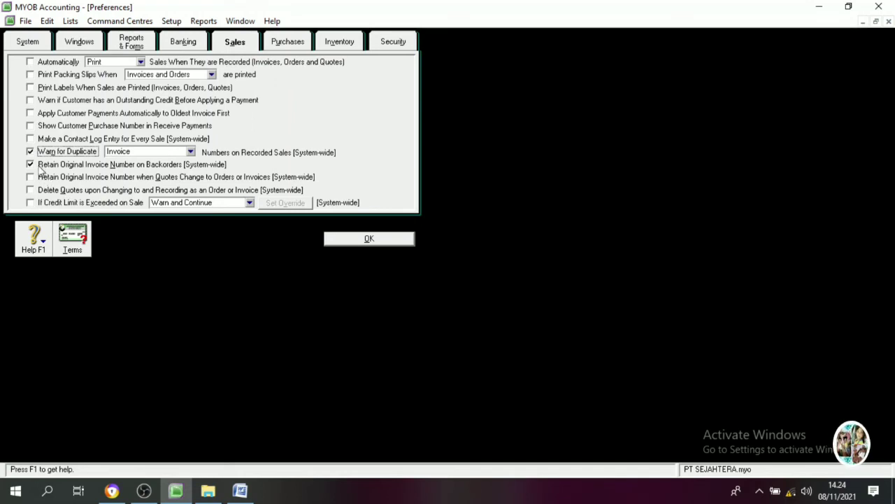
click(39, 167)
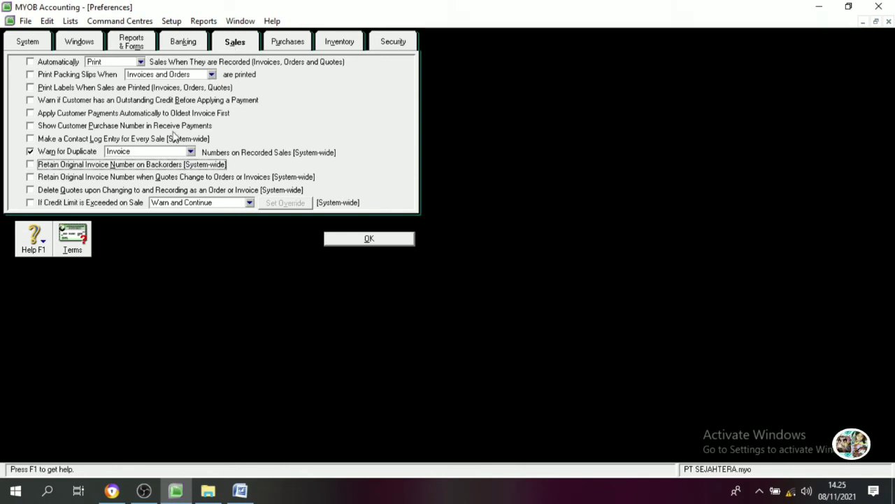
Open the default customer credit terms and set payment as due In a Given # of Days.
click(73, 242)
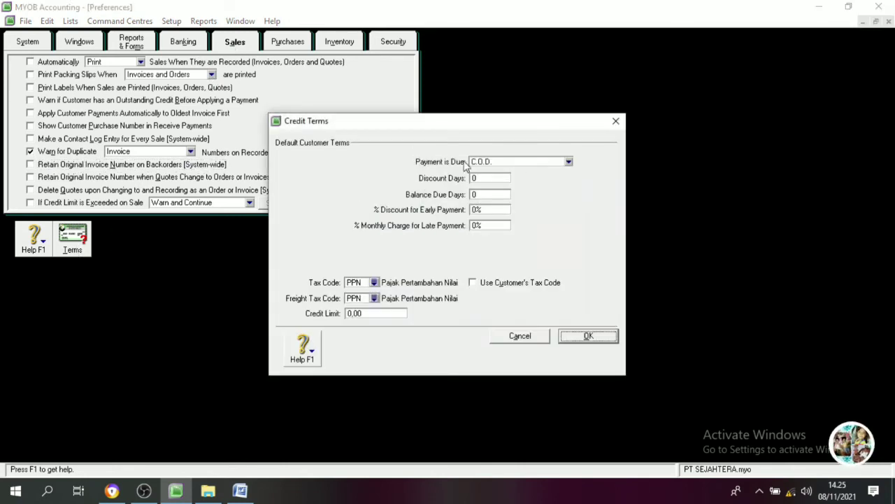
click(501, 162)
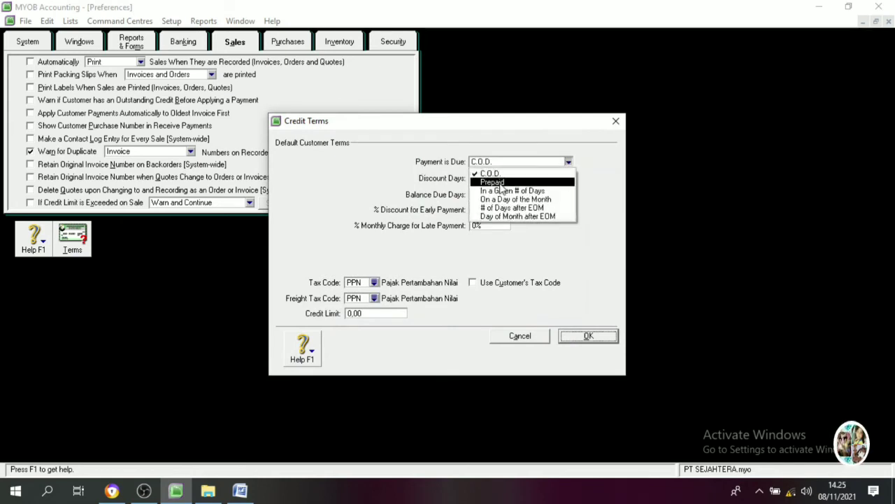
click(503, 191)
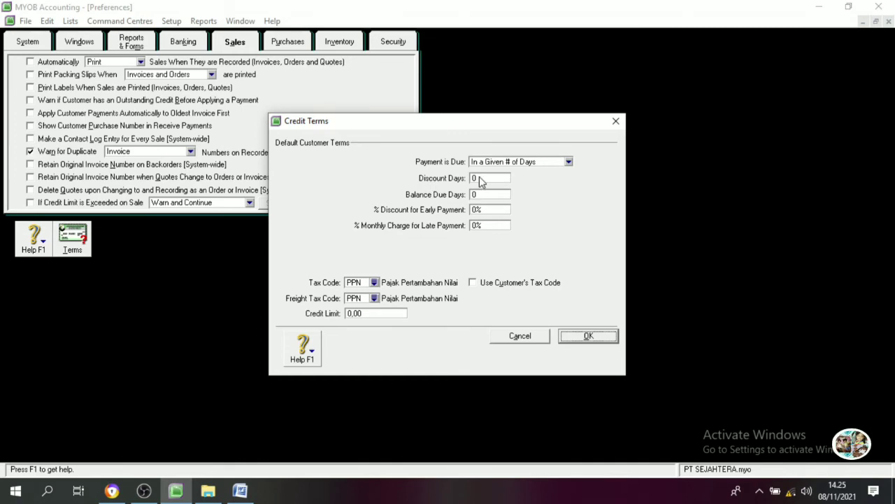
Check the sales terms in the Word policy document, and set 10 discount days, 30 balance due days, 1% early discount and 1% monthly late charge.
click(240, 491)
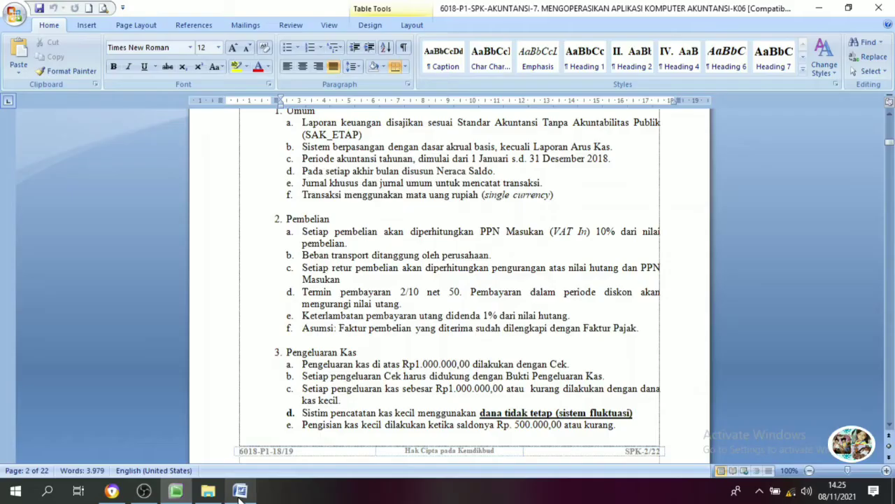
scroll(316, 375, up, 5)
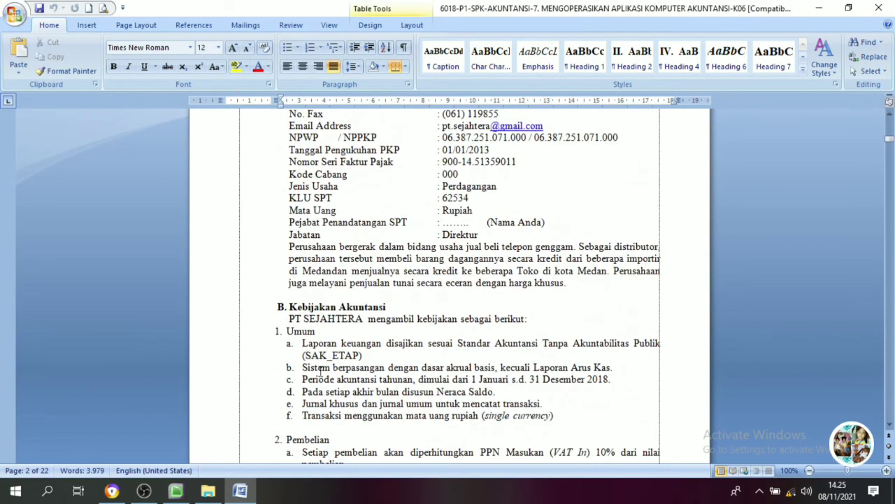
scroll(319, 374, down, 6)
scroll(351, 313, down, 6)
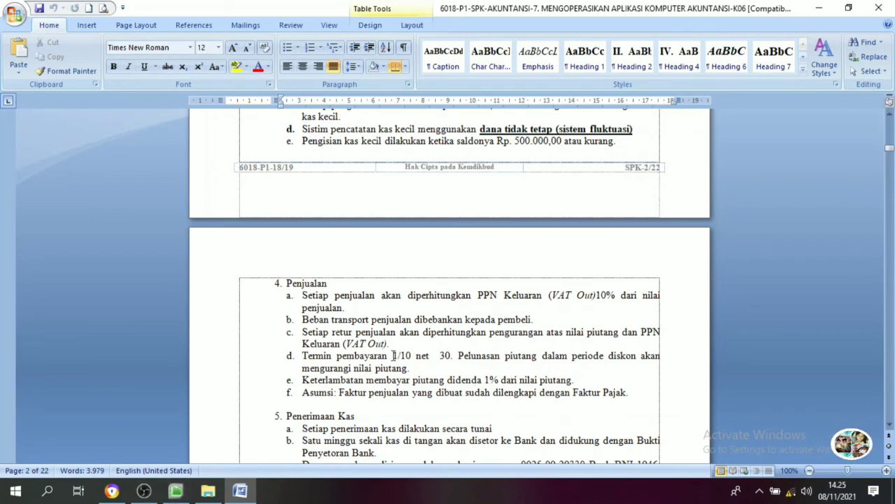
drag(392, 355, 500, 380)
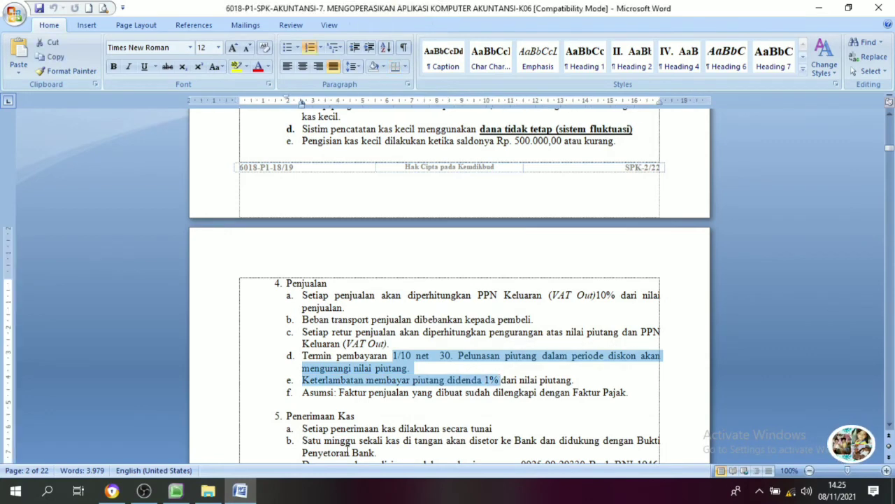
click(180, 495)
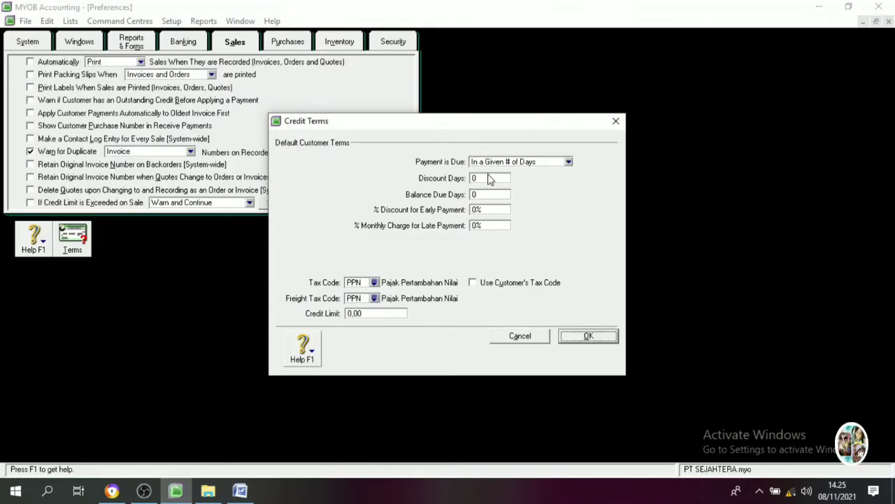
click(489, 178)
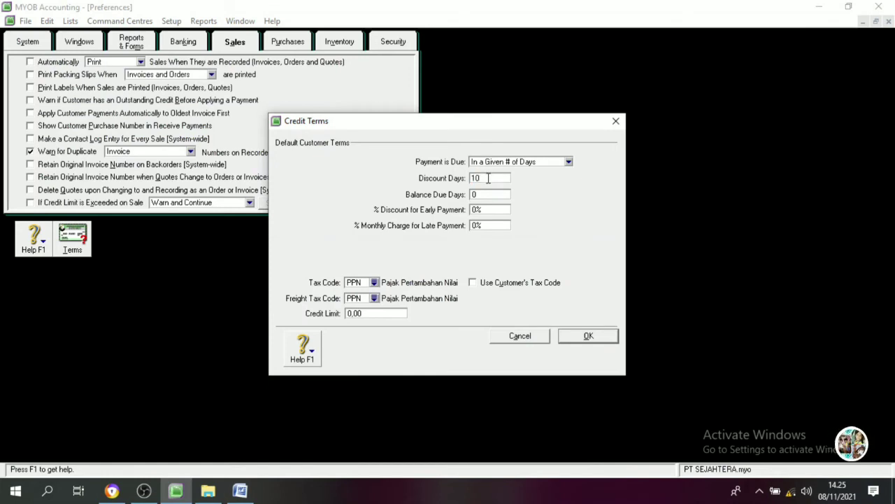
click(491, 195)
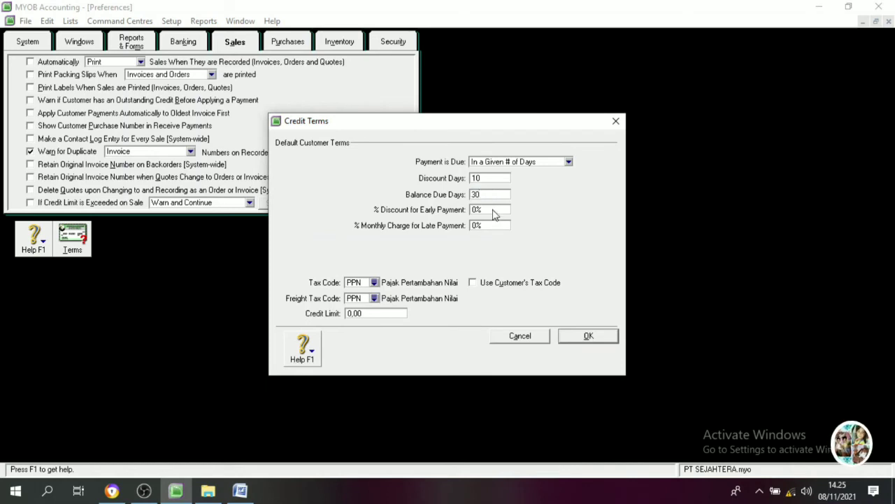
click(494, 210)
text(1)
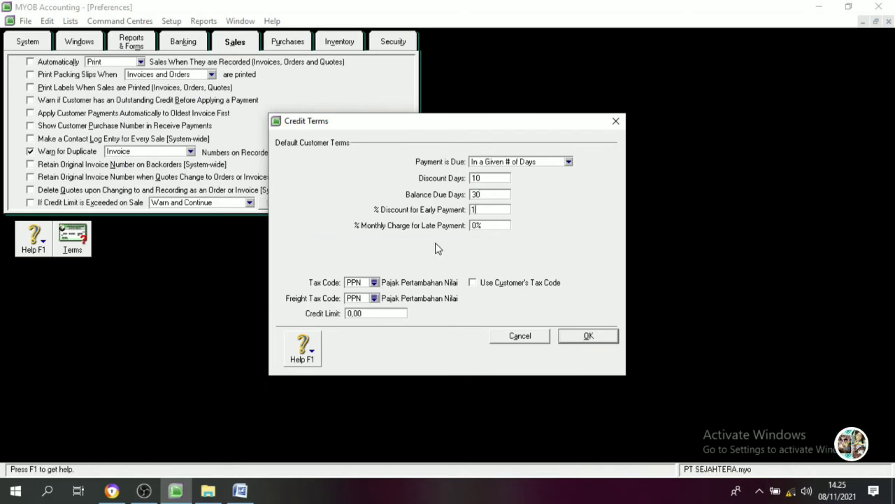
click(493, 225)
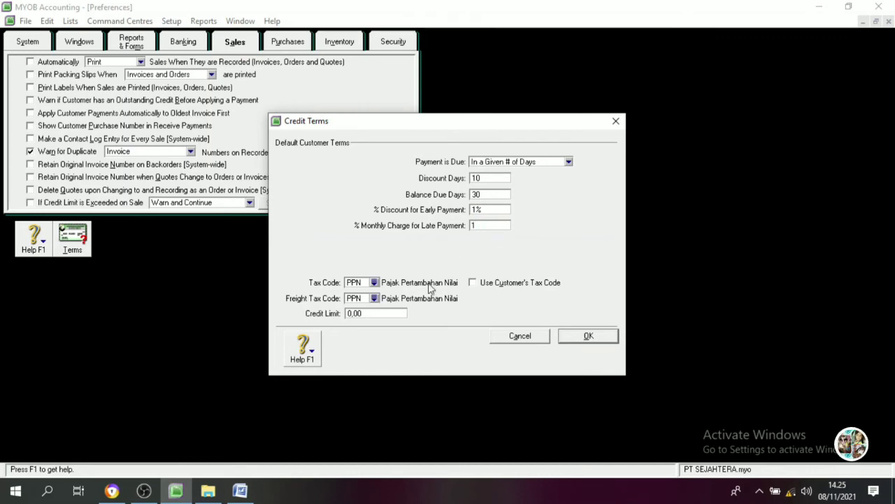
Select PPN as the default customer tax code and N-T (Not Reportable) as the freight tax code.
click(376, 284)
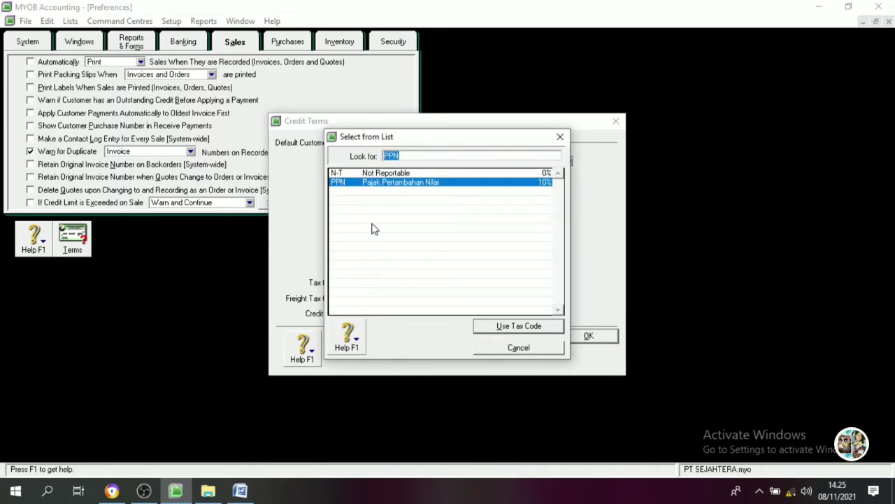
click(504, 326)
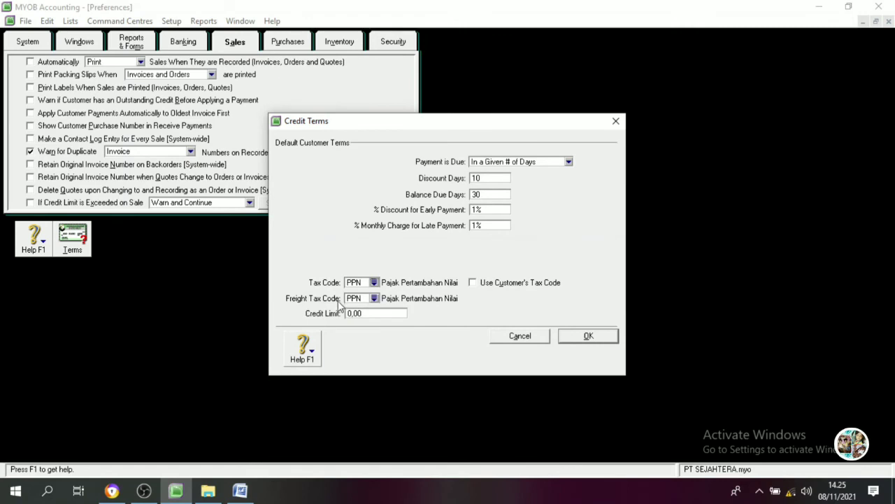
click(375, 299)
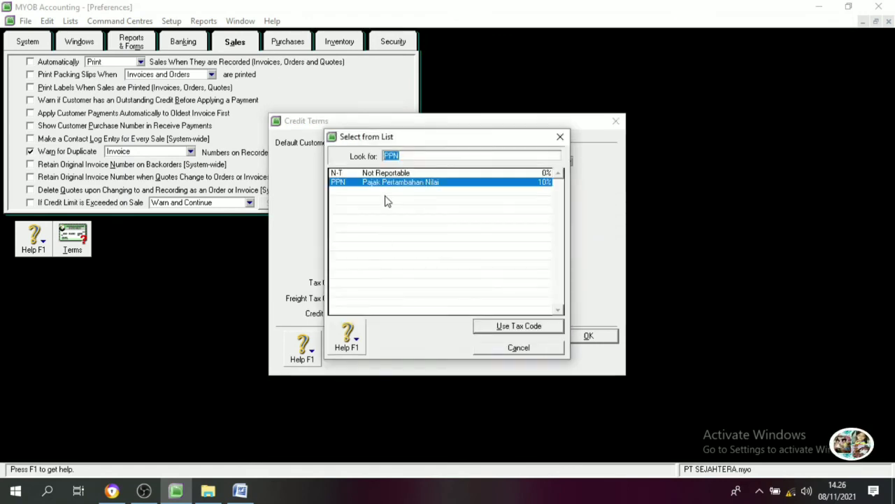
click(381, 175)
click(521, 329)
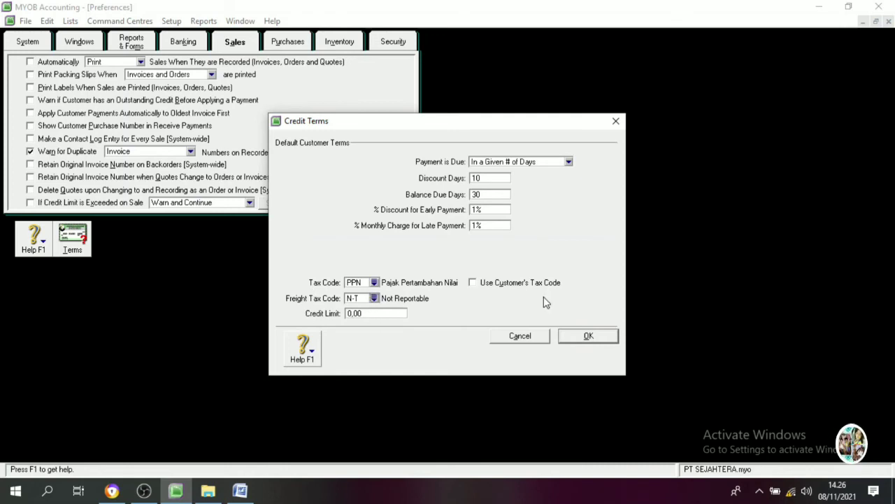
Accept the customer terms; in Purchases preferences, disable the supplier-owes-money and ABN warnings and original PO numbers on backorders, and enable the duplicate Purchase Order warning.
click(590, 338)
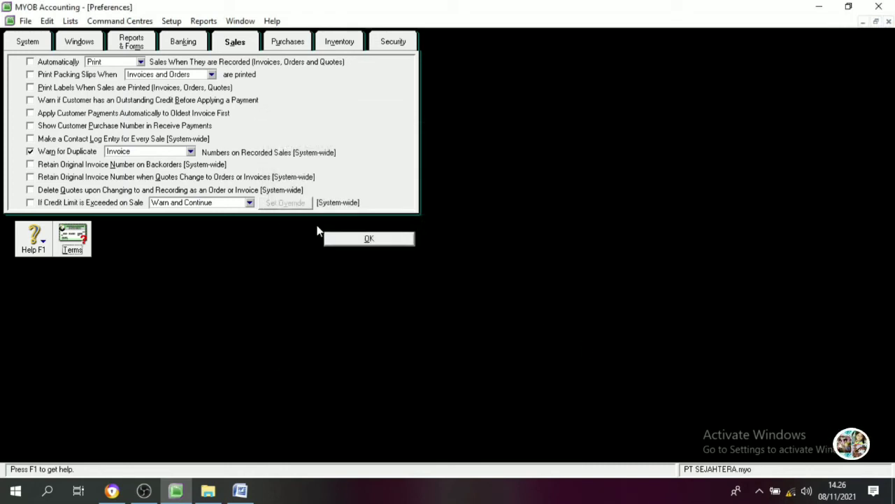
click(284, 45)
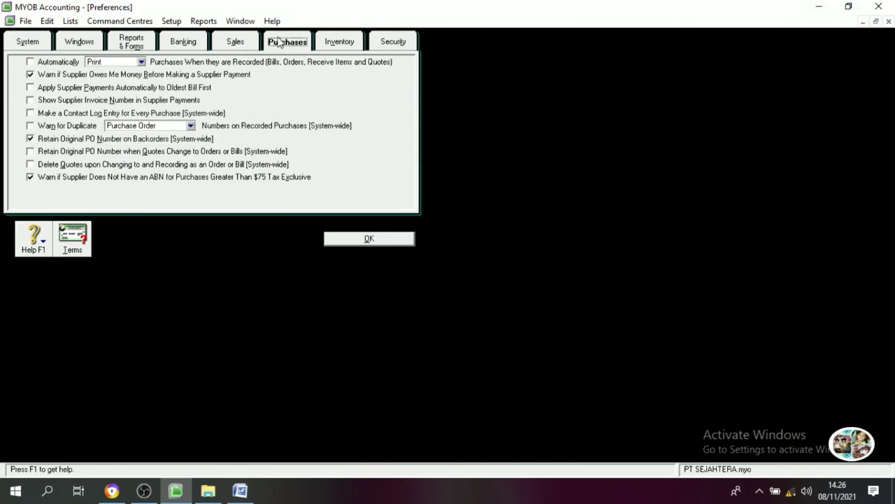
click(29, 74)
click(37, 178)
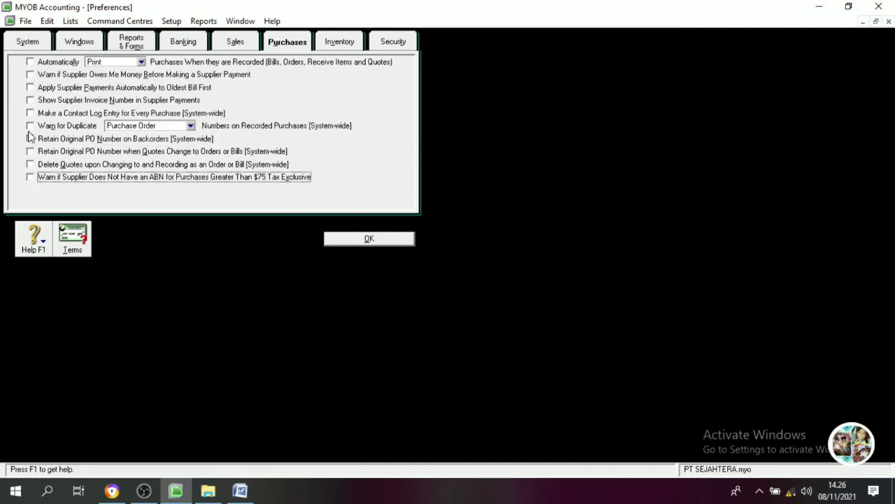
click(31, 126)
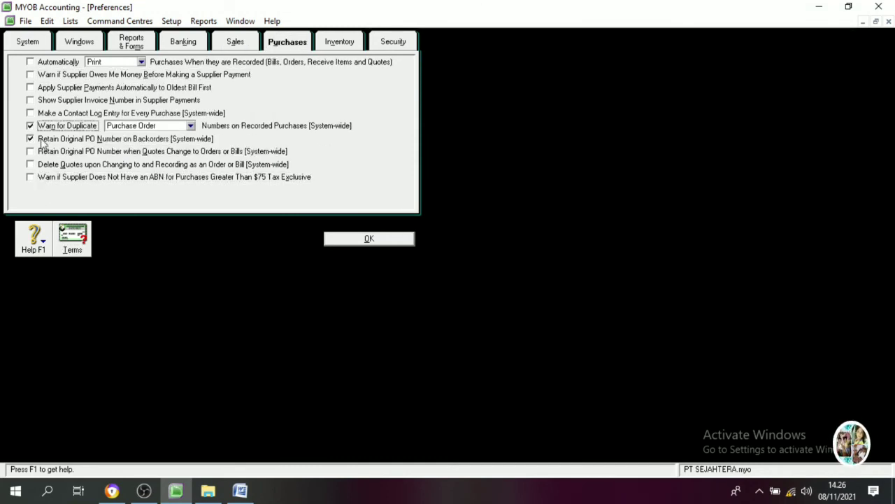
click(30, 139)
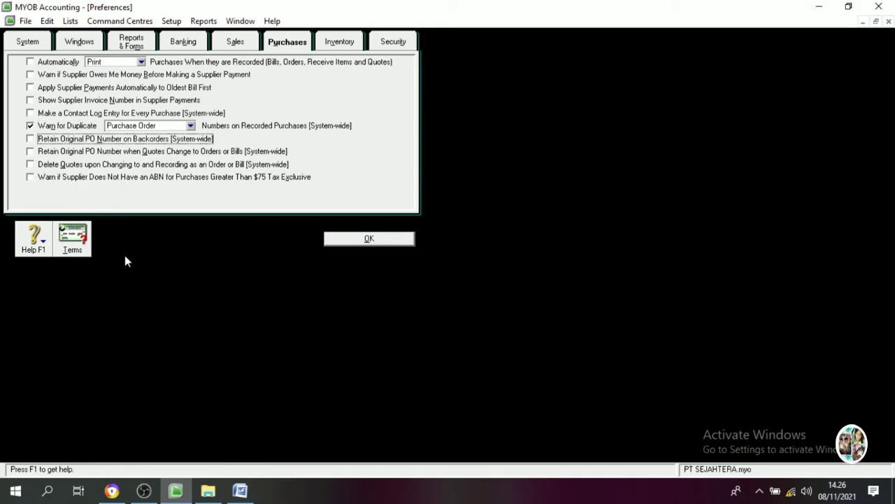
Open the default supplier credit terms and set payment as due In a Given # of Days.
click(73, 245)
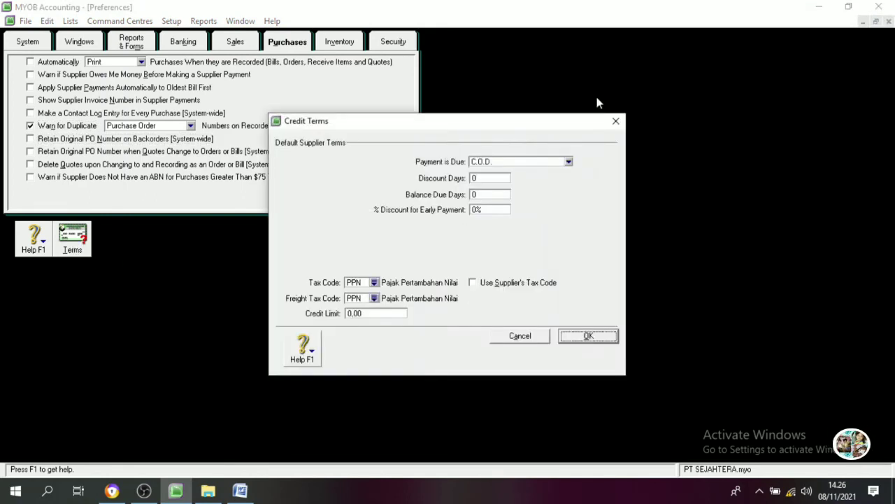
click(516, 163)
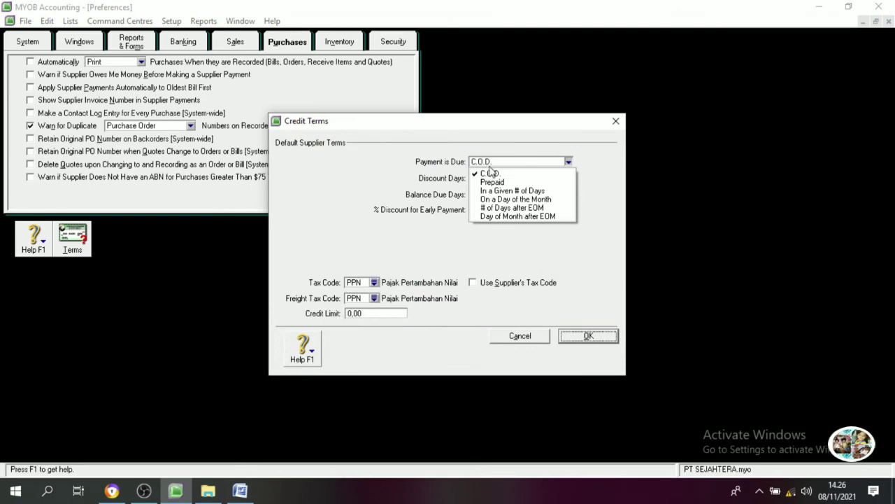
click(517, 191)
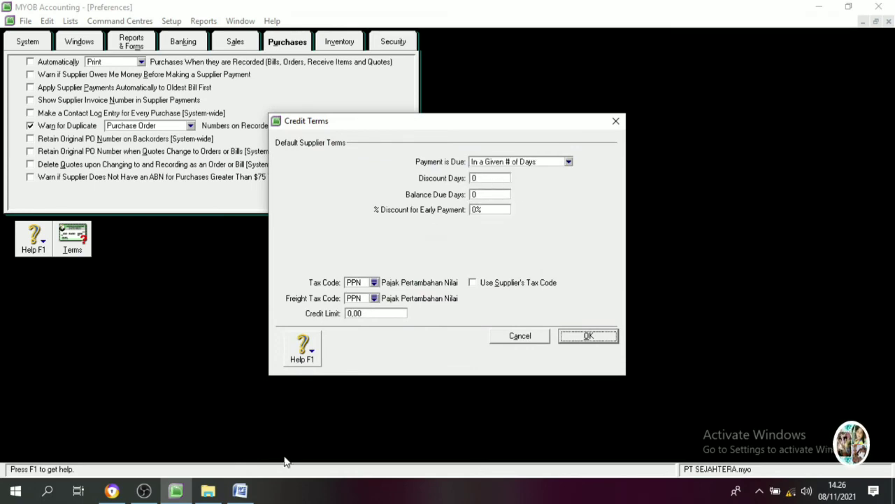
Check the purchase terms in the Word policy document, and set 10 discount days, 50 balance due days and 2% early payment discount for suppliers.
click(249, 492)
scroll(328, 330, up, 7)
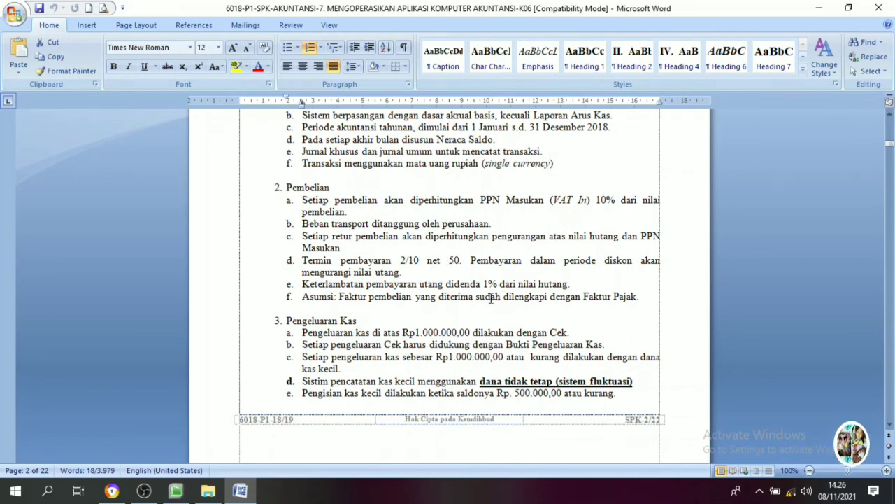
click(175, 491)
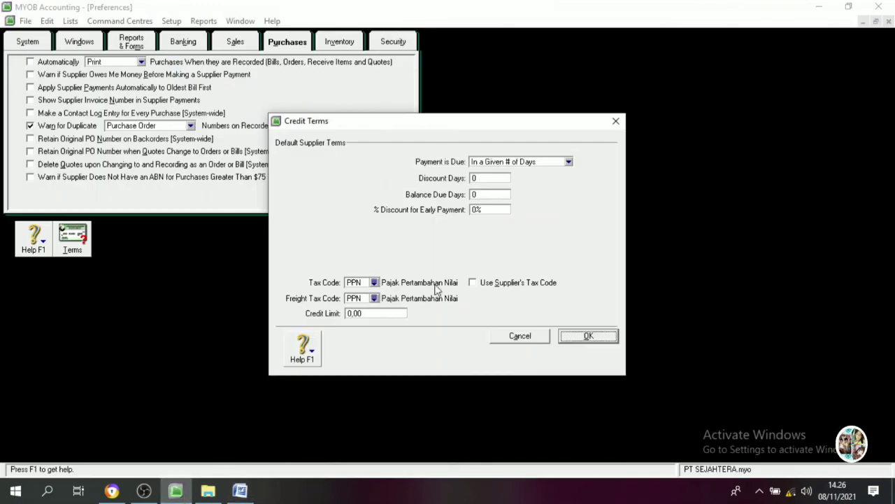
click(490, 177)
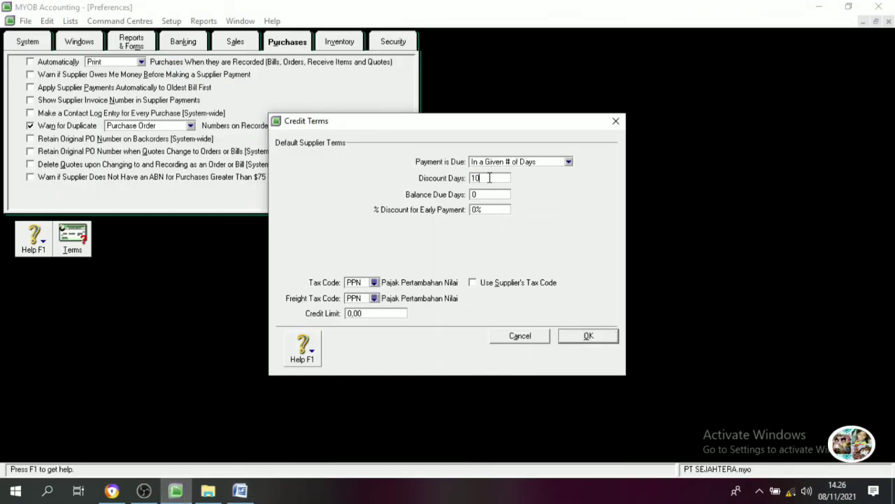
key(Tab)
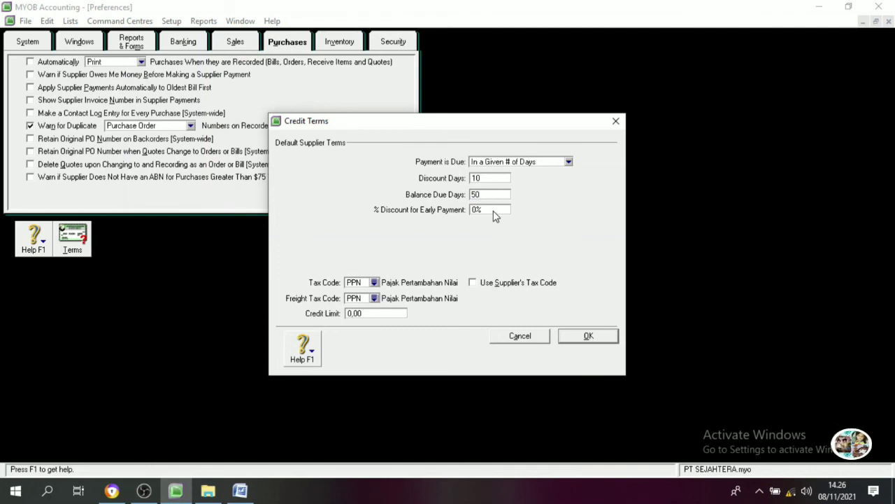
click(492, 210)
text(2)
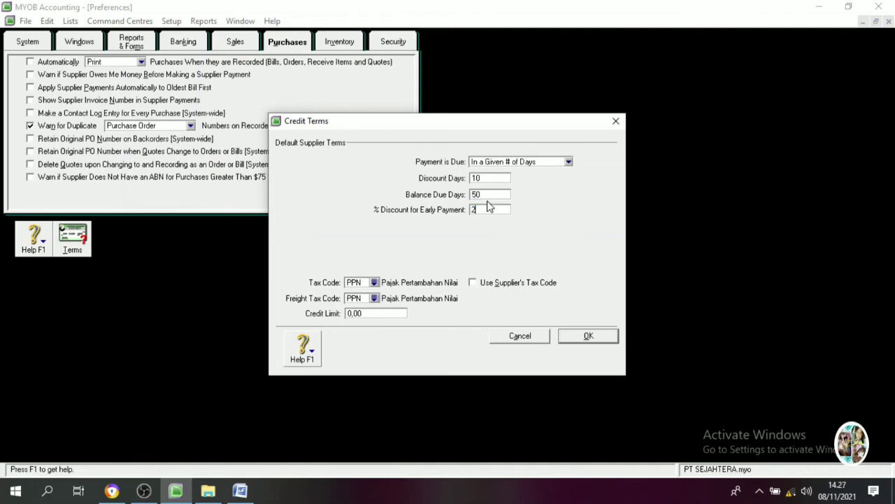
Select N-T (Not Reportable) as the supplier freight tax code and accept the default supplier terms.
click(373, 299)
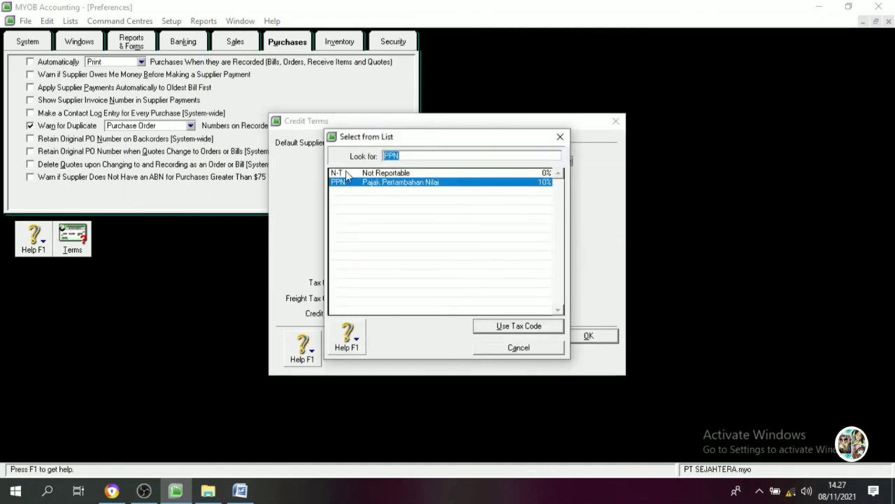
click(346, 173)
click(505, 330)
click(576, 337)
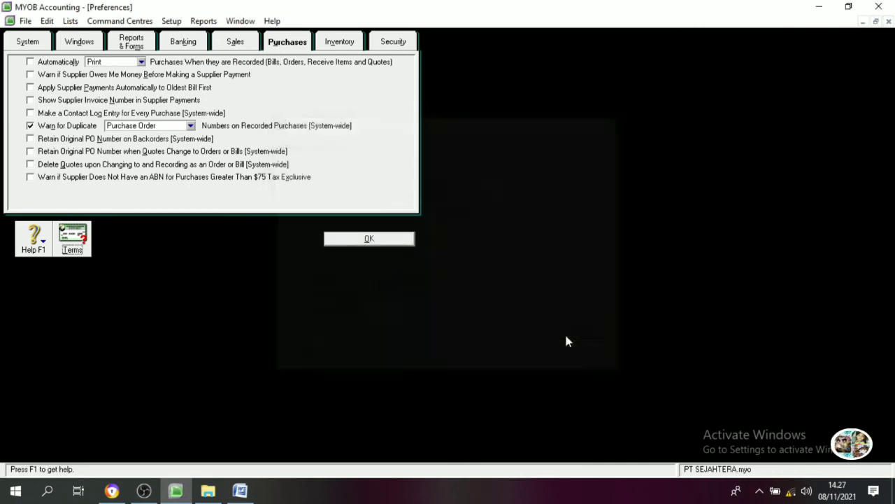
Review the Inventory and Security preferences, and confirm the preferences to return to the Command Centre.
click(330, 45)
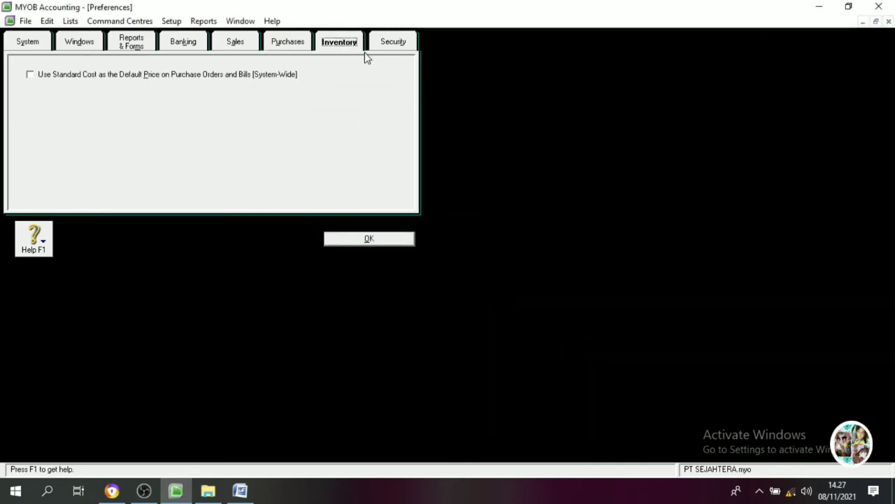
click(385, 42)
click(326, 42)
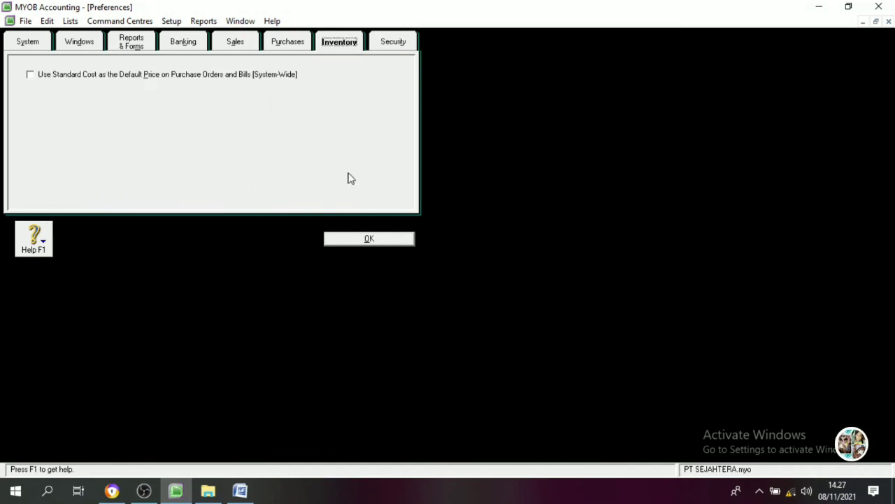
click(387, 46)
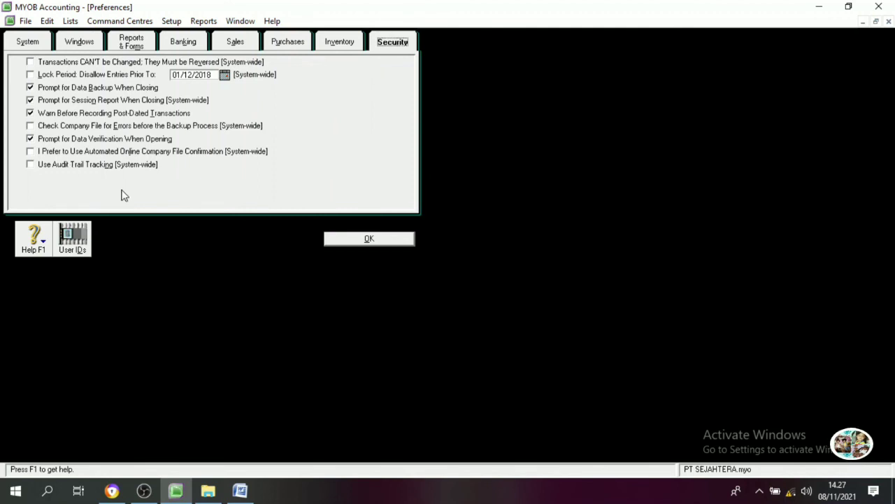
click(341, 46)
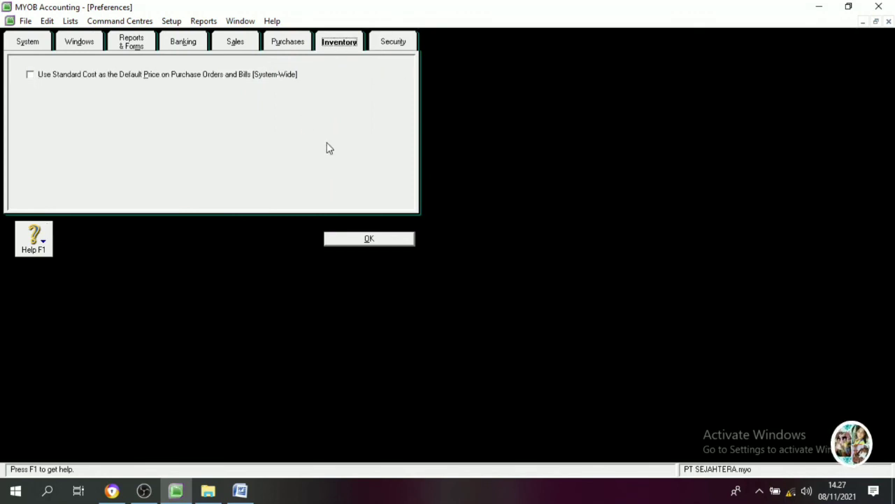
click(370, 239)
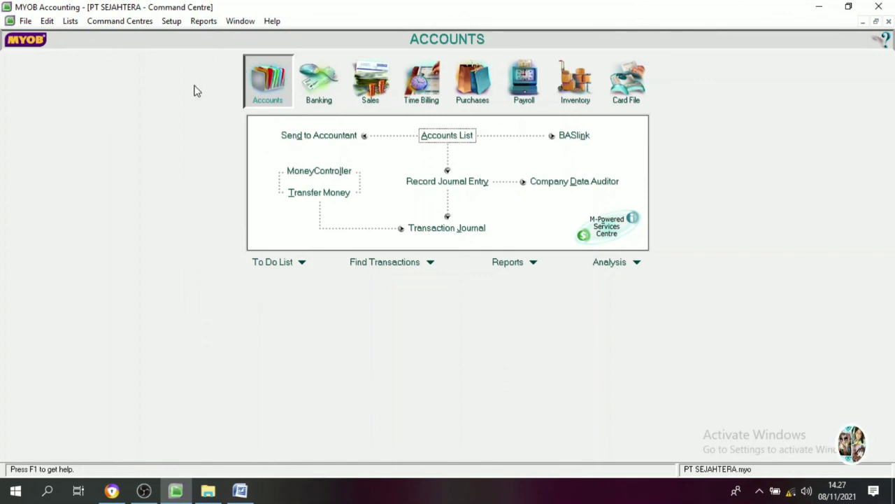
Review the codes in the tax code list and close it.
click(70, 21)
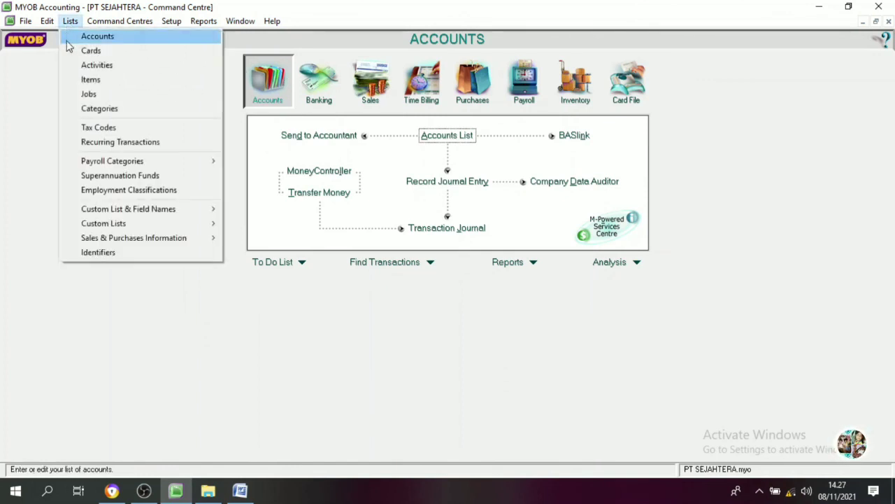
click(98, 127)
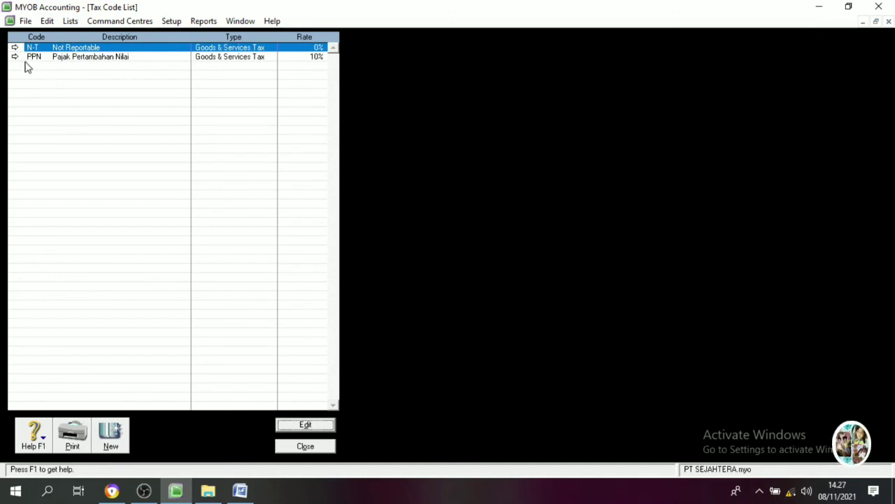
click(299, 446)
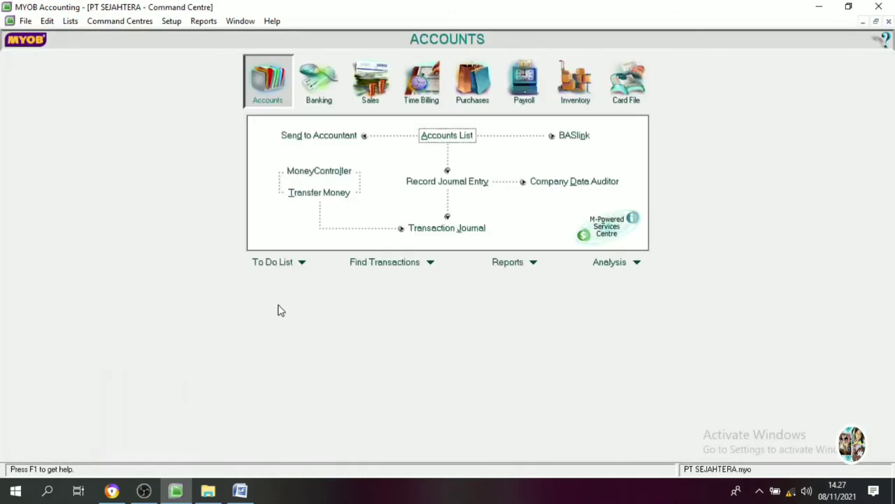
Look over the linked accounts options, and reopen the preferences for a quick review before closing them.
click(170, 22)
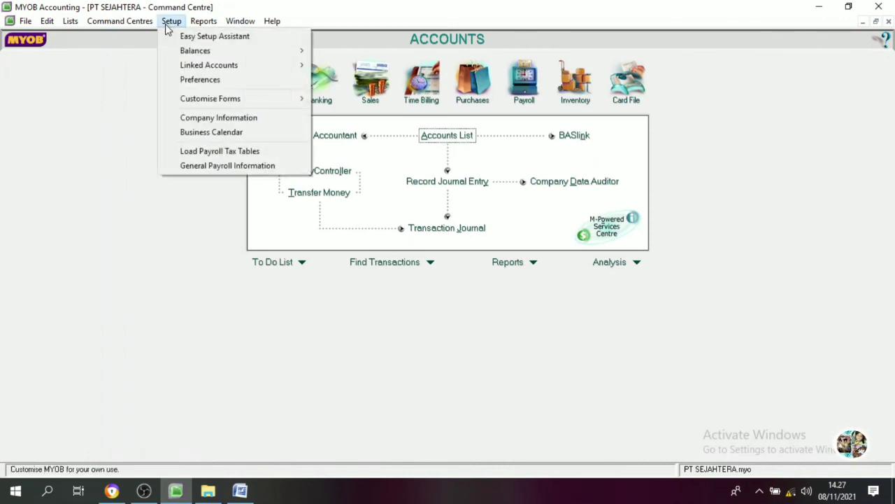
mouse_move(223, 66)
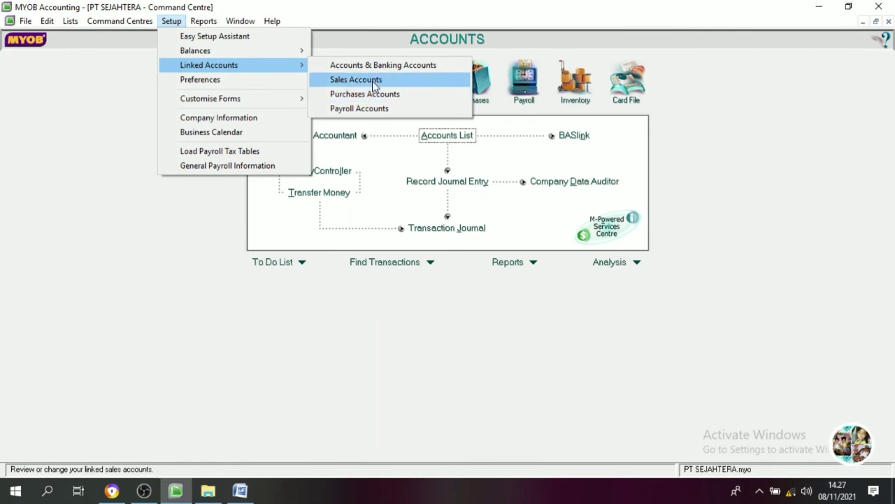
click(360, 312)
click(172, 22)
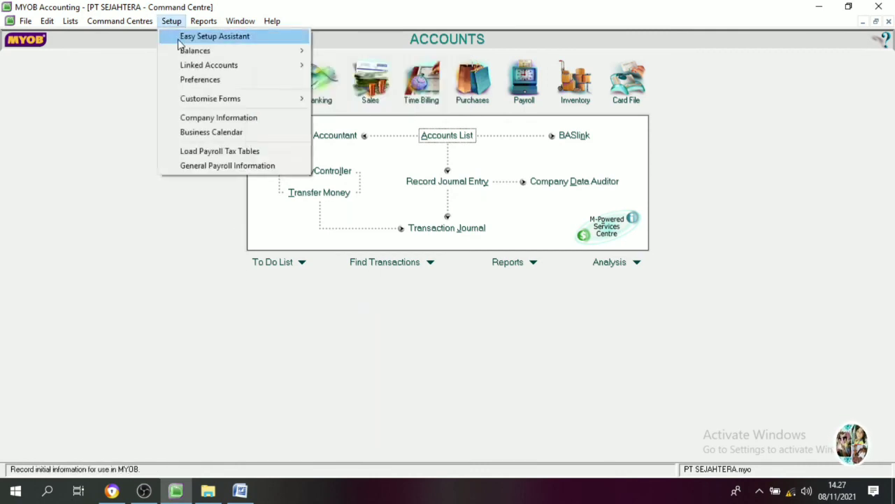
click(198, 79)
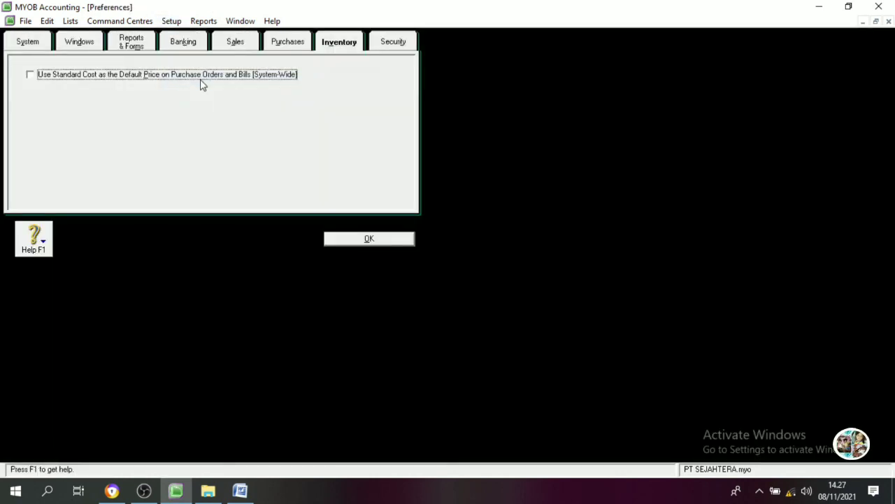
click(369, 240)
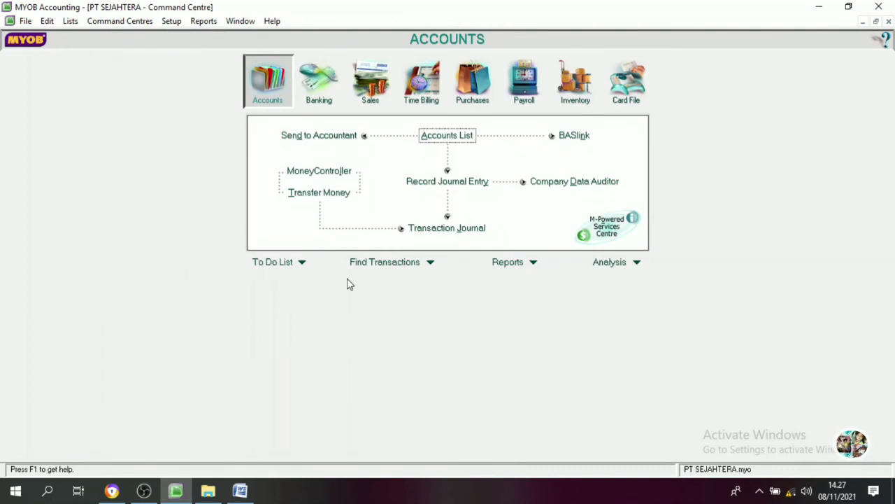